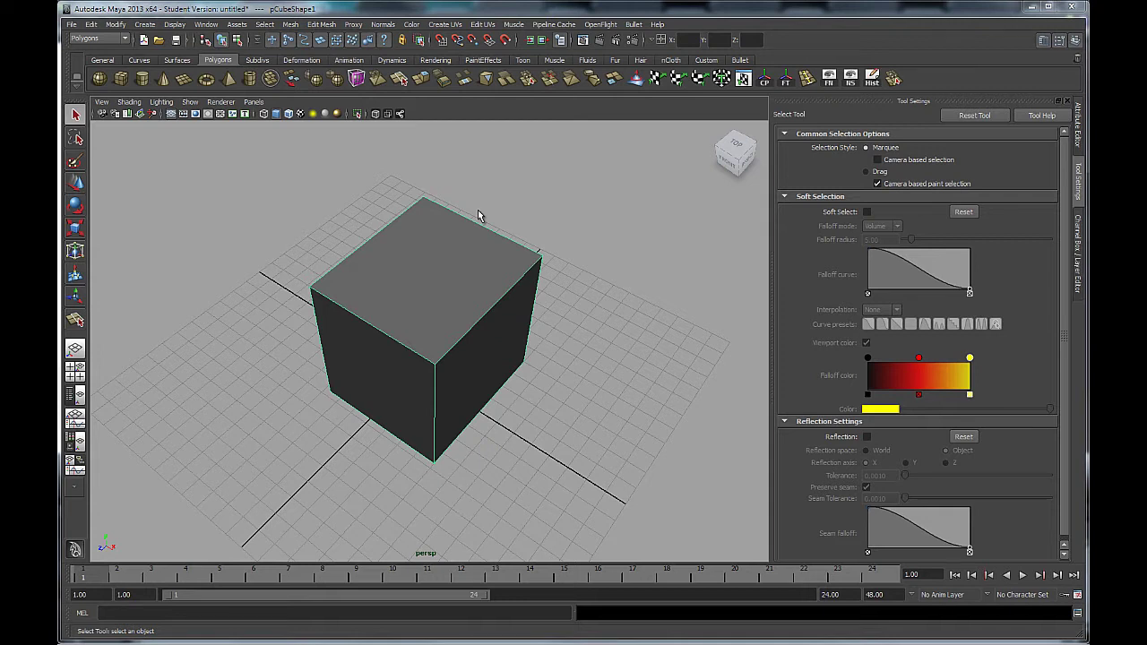
Select the cube and open the Interactive Split Tool's settings to review its snap magnets and magnet tolerance
{"action": "left_click", "coordinate": [436, 164]}
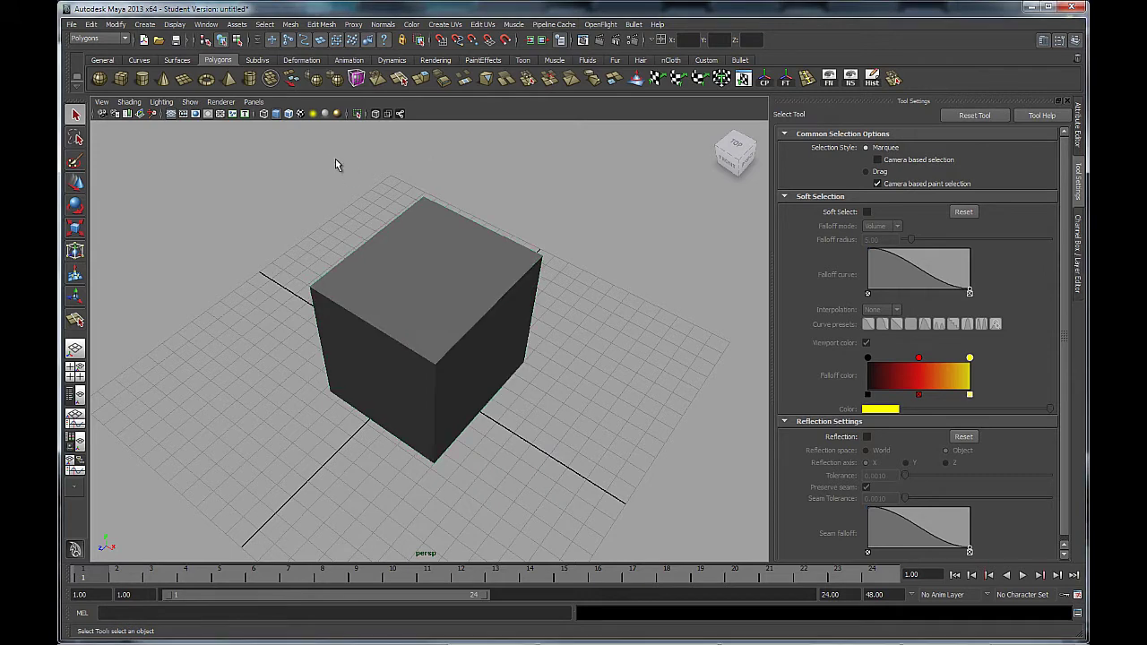
{"action": "left_click", "coordinate": [413, 247]}
{"action": "left_click_drag", "start_coordinate": [535, 389], "coordinate": [617, 349], "text": "alt"}
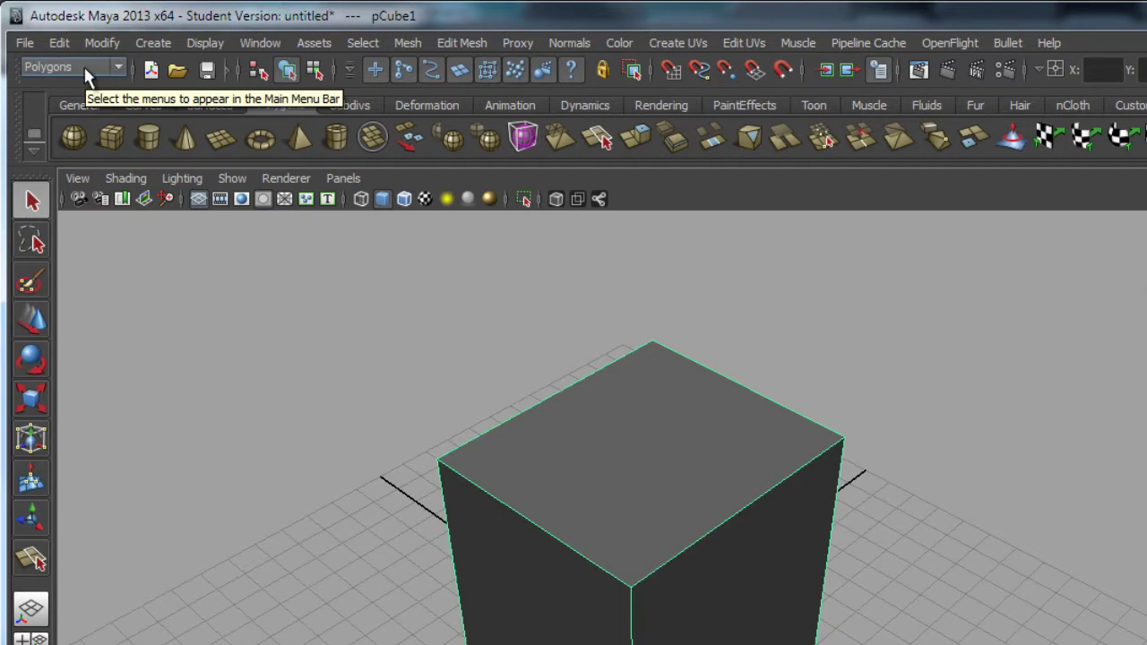
{"action": "left_click", "coordinate": [464, 42]}
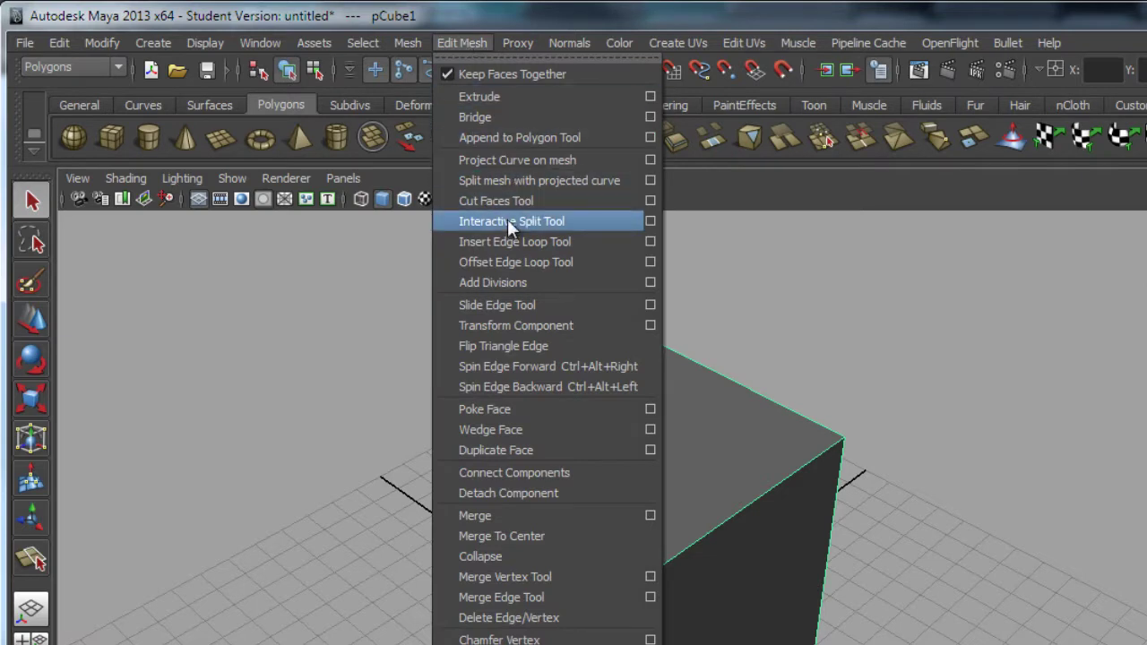
{"action": "left_click", "coordinate": [650, 221]}
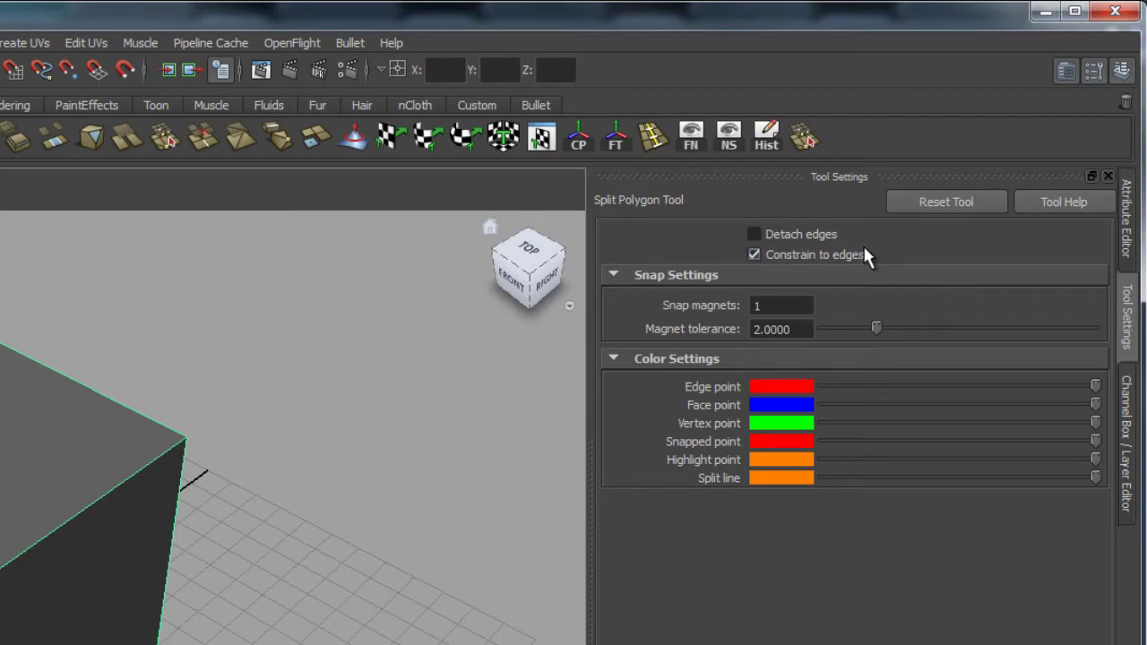
{"action": "double_click", "coordinate": [761, 306]}
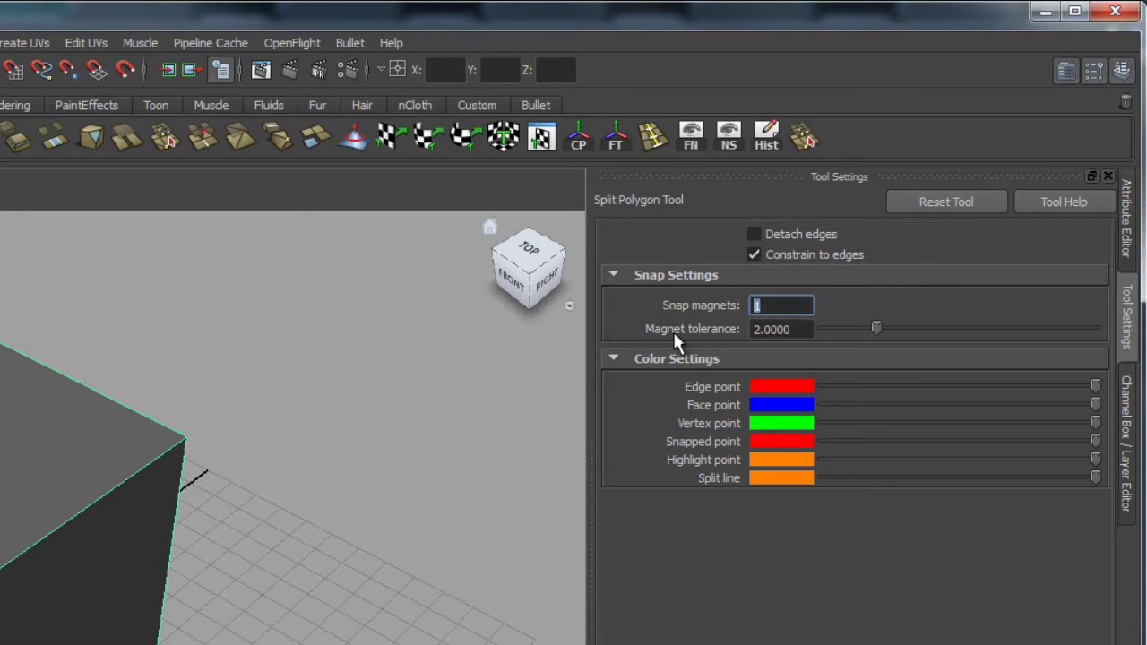
{"action": "key", "text": "Tab"}
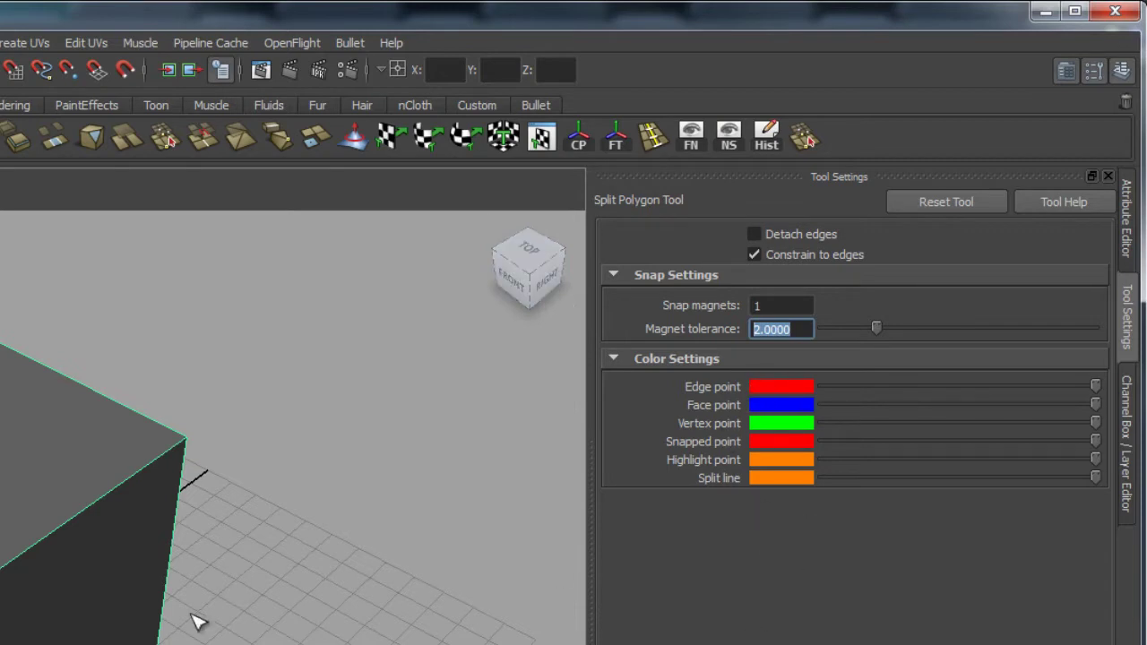
{"action": "left_click", "coordinate": [61, 526]}
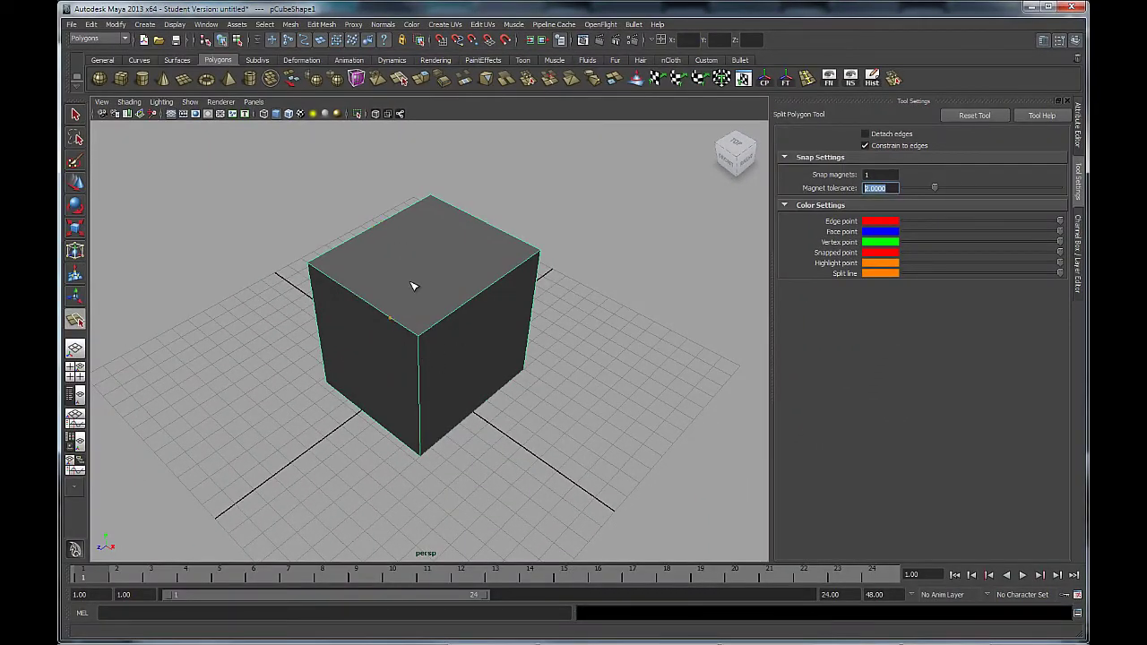
Cut a diagonal edge across the cube's top face with the Interactive Split Tool, joining points on two opposite edges
{"action": "mouse_move", "coordinate": [374, 313]}
{"action": "left_mouse_down", "text": "alt"}
{"action": "mouse_move", "coordinate": [630, 248]}
{"action": "mouse_move", "coordinate": [393, 314]}
{"action": "mouse_move", "coordinate": [371, 308]}
{"action": "left_mouse_up", "text": "alt"}
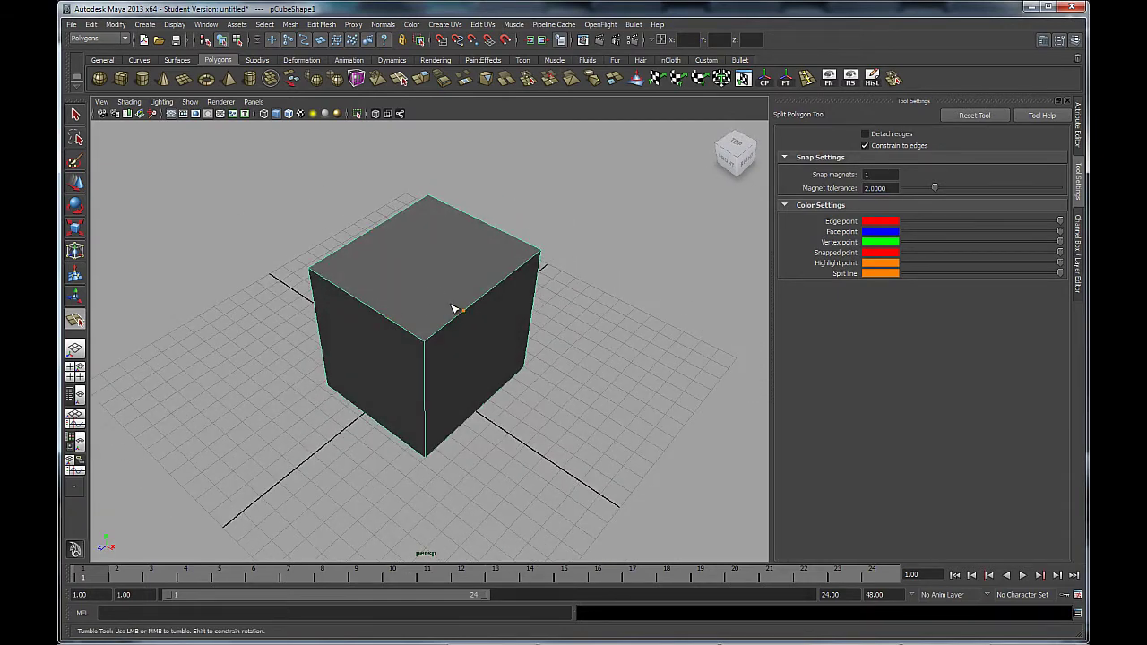
{"action": "left_click", "coordinate": [472, 314]}
{"action": "left_click", "coordinate": [408, 235]}
{"action": "left_click", "coordinate": [414, 238]}
{"action": "key", "text": "q"}
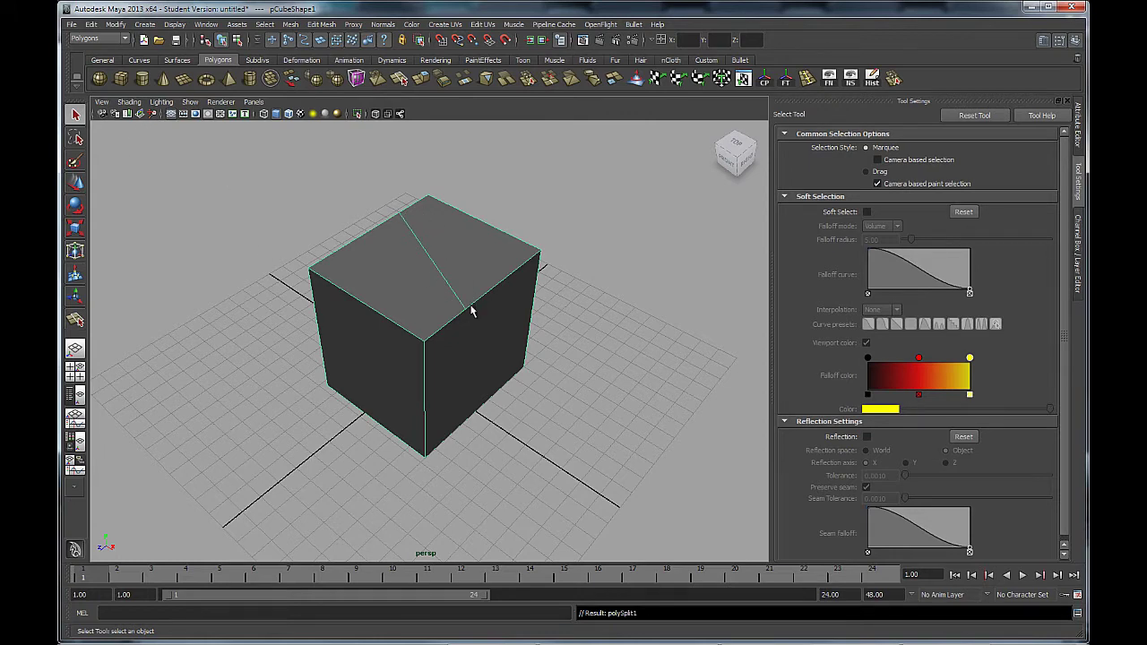
Examine the faces and vertices around the diagonal cut on the cube's top and adjoining side faces
{"action": "left_click_drag", "start_coordinate": [451, 376], "coordinate": [439, 311], "text": "alt"}
{"action": "right_click_drag", "start_coordinate": [439, 311], "coordinate": [459, 276]}
{"action": "left_click", "coordinate": [441, 236]}
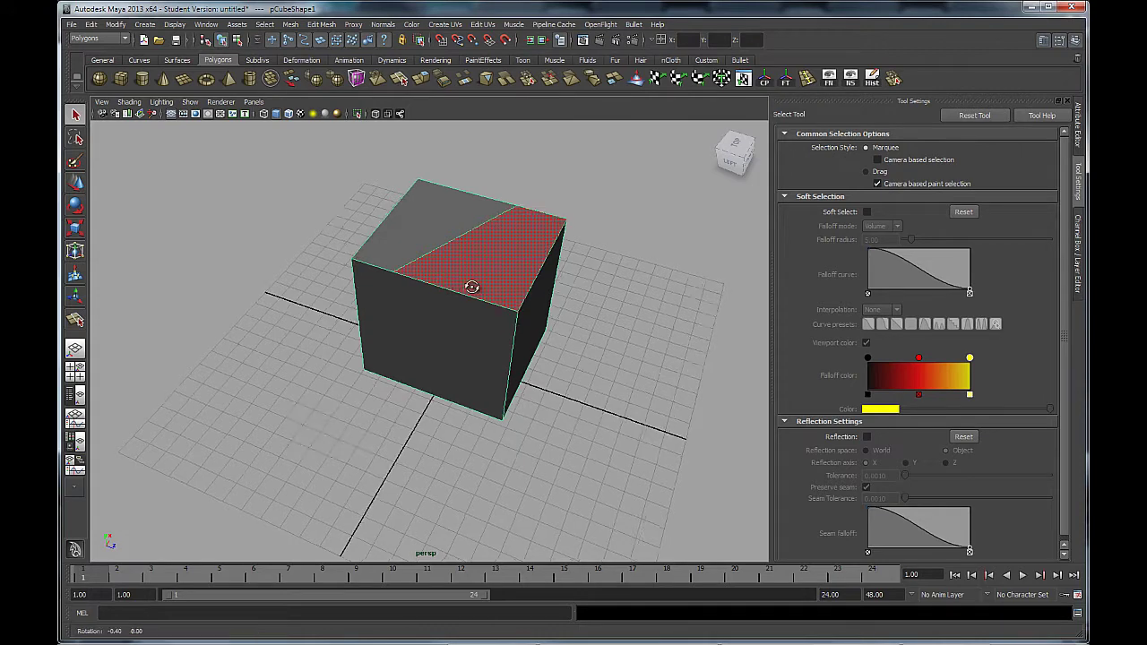
{"action": "left_click_drag", "start_coordinate": [444, 274], "coordinate": [491, 177], "text": "alt"}
{"action": "right_click_drag", "start_coordinate": [451, 265], "coordinate": [418, 300]}
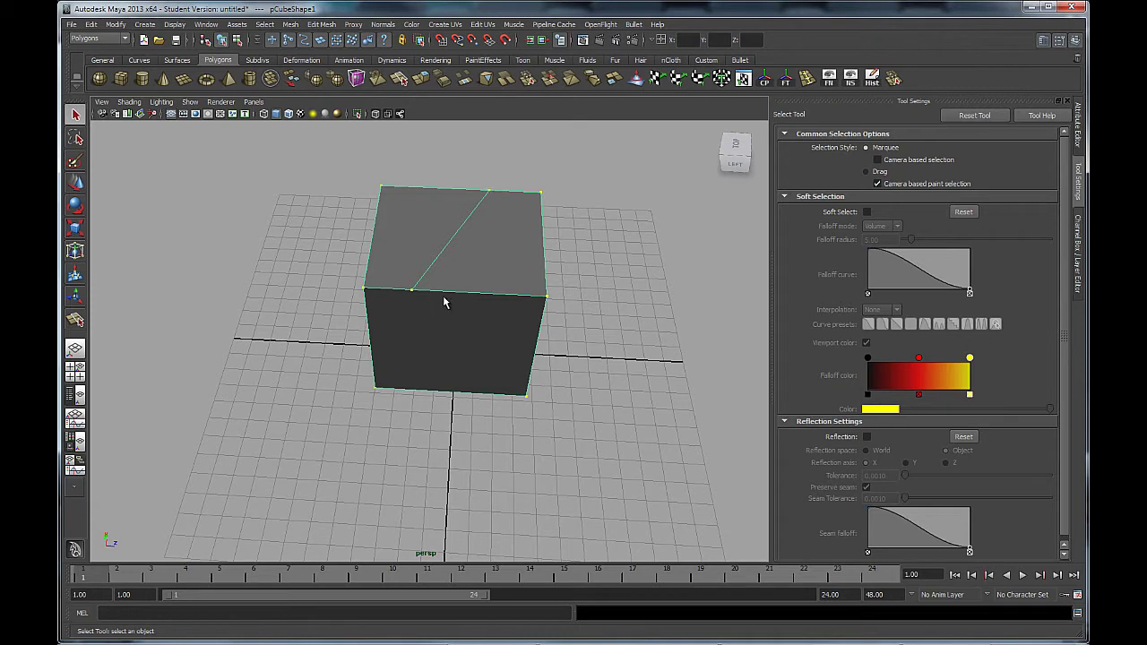
{"action": "left_click", "coordinate": [410, 291]}
{"action": "left_click_drag", "start_coordinate": [538, 341], "coordinate": [535, 343], "text": "alt"}
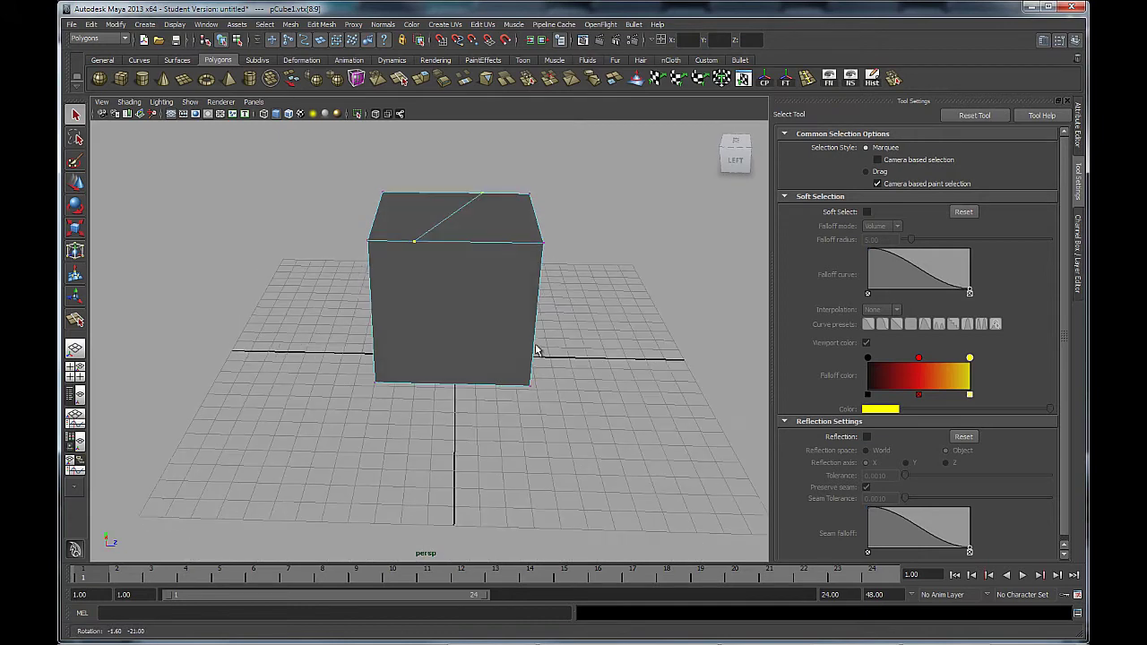
{"action": "right_click_drag", "start_coordinate": [443, 305], "coordinate": [444, 285]}
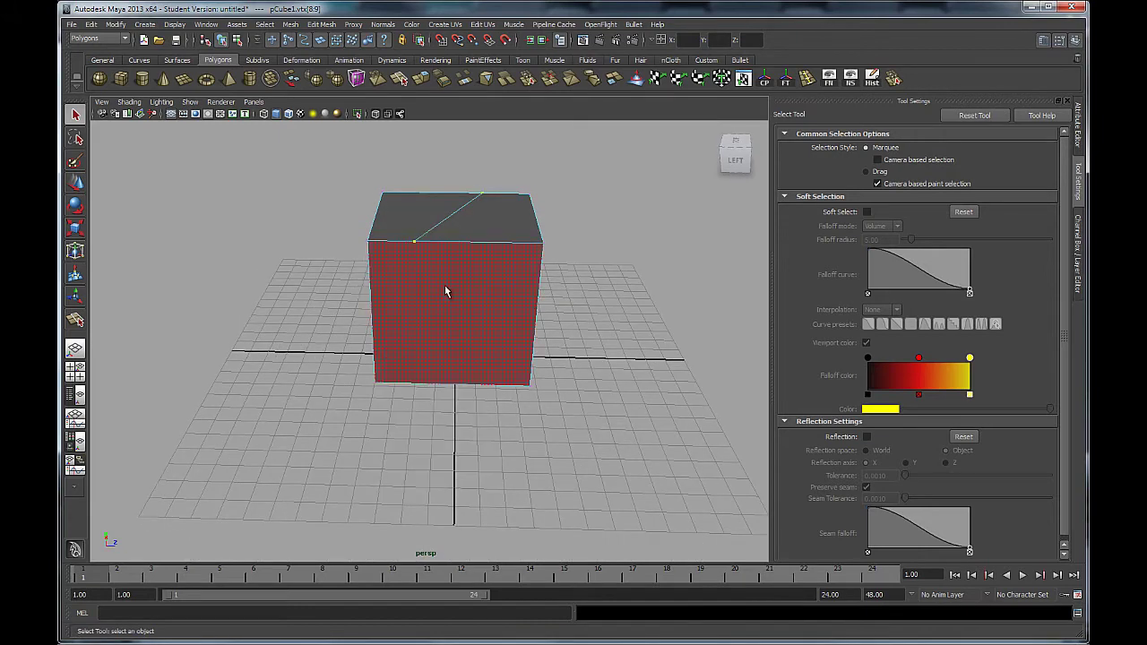
{"action": "left_click_drag", "start_coordinate": [492, 302], "coordinate": [379, 248], "text": "alt"}
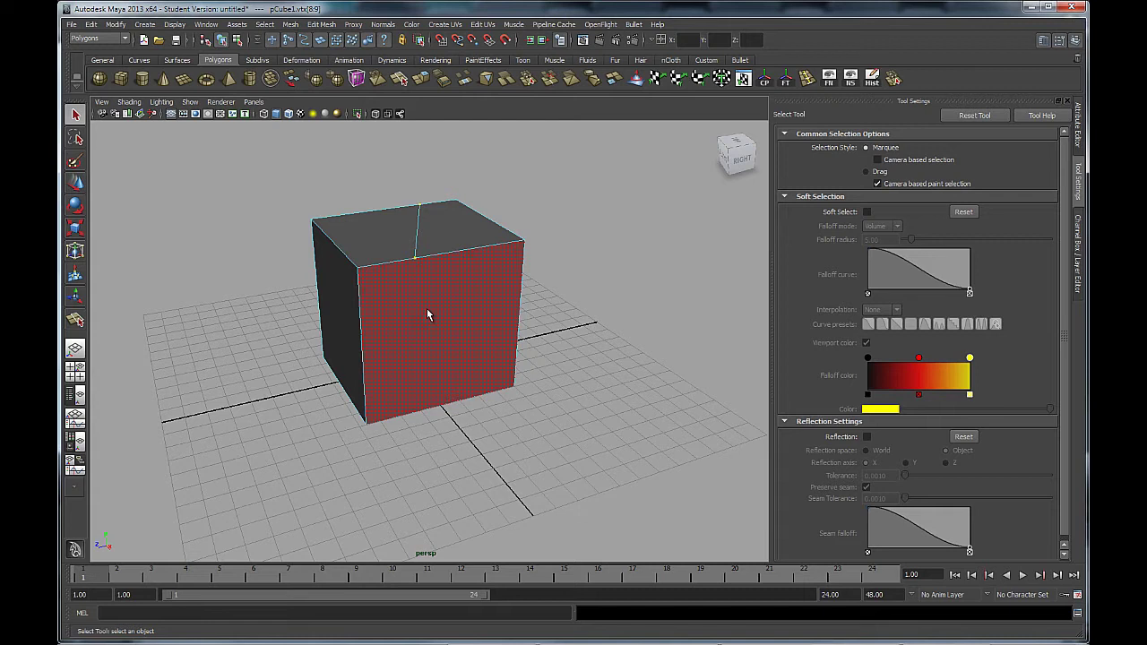
{"action": "left_click_drag", "start_coordinate": [517, 358], "coordinate": [545, 317], "text": "alt"}
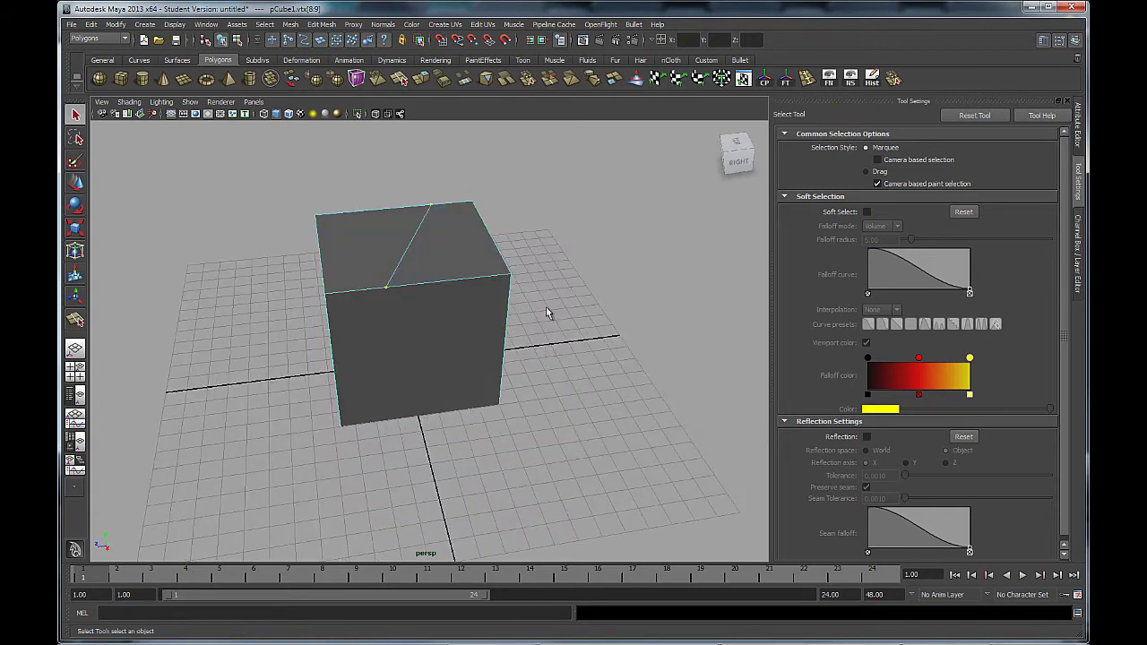
{"action": "left_click_drag", "start_coordinate": [254, 406], "coordinate": [494, 320], "text": "alt"}
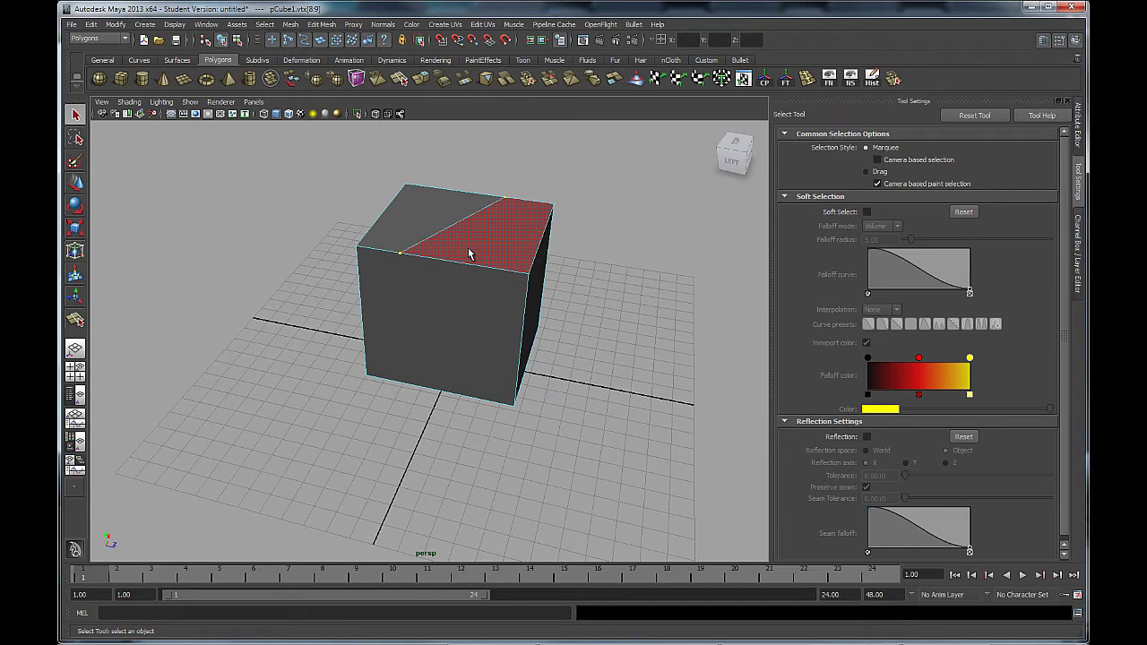
Start a new split on the top face, running from an outer edge through the diagonal's midpoint to the adjacent outer edge
{"action": "left_click", "coordinate": [157, 313]}
{"action": "left_click", "coordinate": [77, 322]}
{"action": "left_click_drag", "start_coordinate": [323, 333], "coordinate": [302, 358], "text": "alt"}
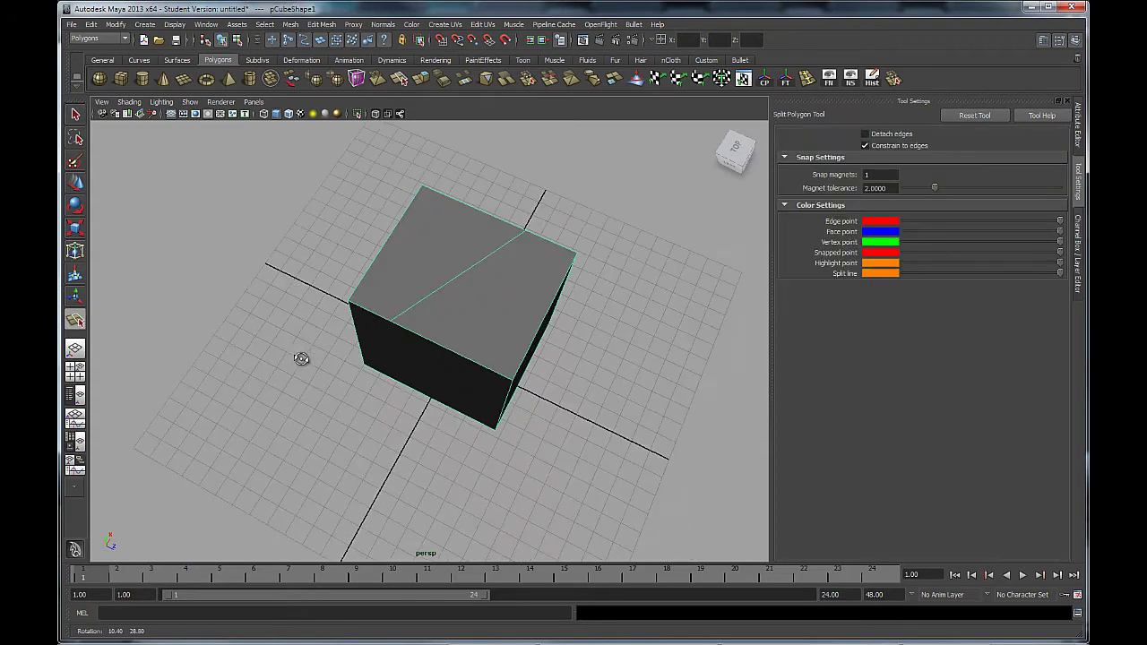
{"action": "left_click", "coordinate": [474, 364]}
{"action": "left_click", "coordinate": [466, 280]}
{"action": "left_click", "coordinate": [558, 293]}
{"action": "left_click_drag", "start_coordinate": [552, 309], "coordinate": [474, 297], "text": "alt"}
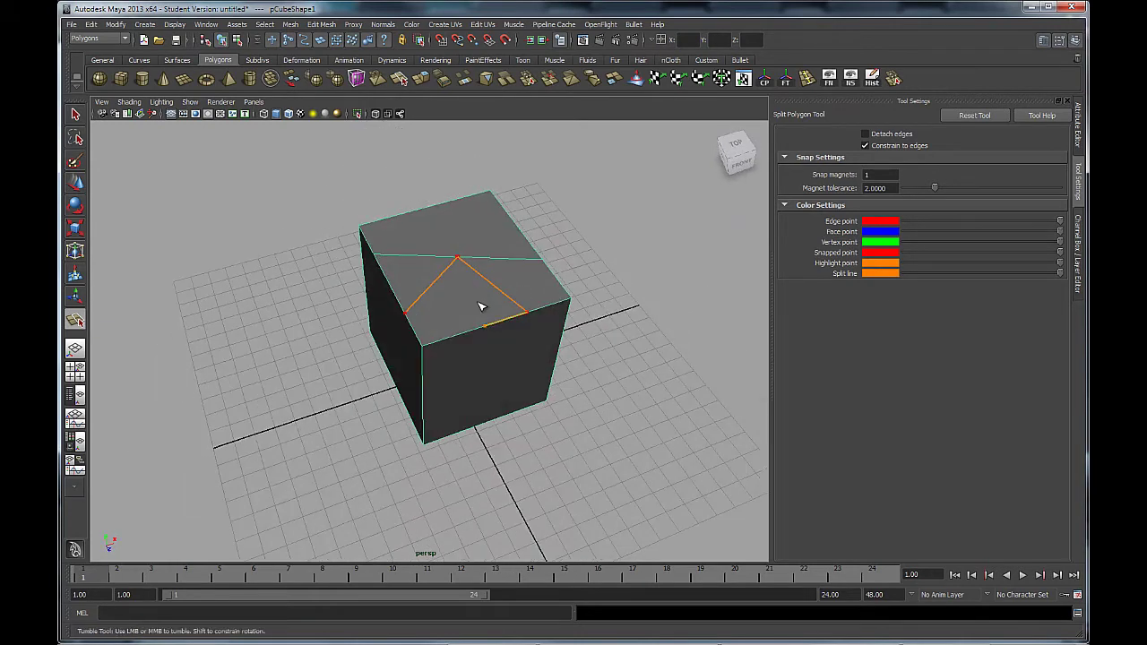
Continue the split down the adjoining side, across the cube's bottom and up the neighbouring side, and complete it
{"action": "left_click", "coordinate": [518, 408]}
{"action": "left_click_drag", "start_coordinate": [519, 415], "coordinate": [553, 358], "text": "alt"}
{"action": "left_click", "coordinate": [449, 342]}
{"action": "left_click_drag", "start_coordinate": [449, 341], "coordinate": [487, 397]}
{"action": "mouse_move", "coordinate": [468, 314]}
{"action": "left_mouse_down"}
{"action": "mouse_move", "coordinate": [514, 294]}
{"action": "mouse_move", "coordinate": [491, 294]}
{"action": "mouse_move", "coordinate": [476, 328]}
{"action": "left_mouse_up"}
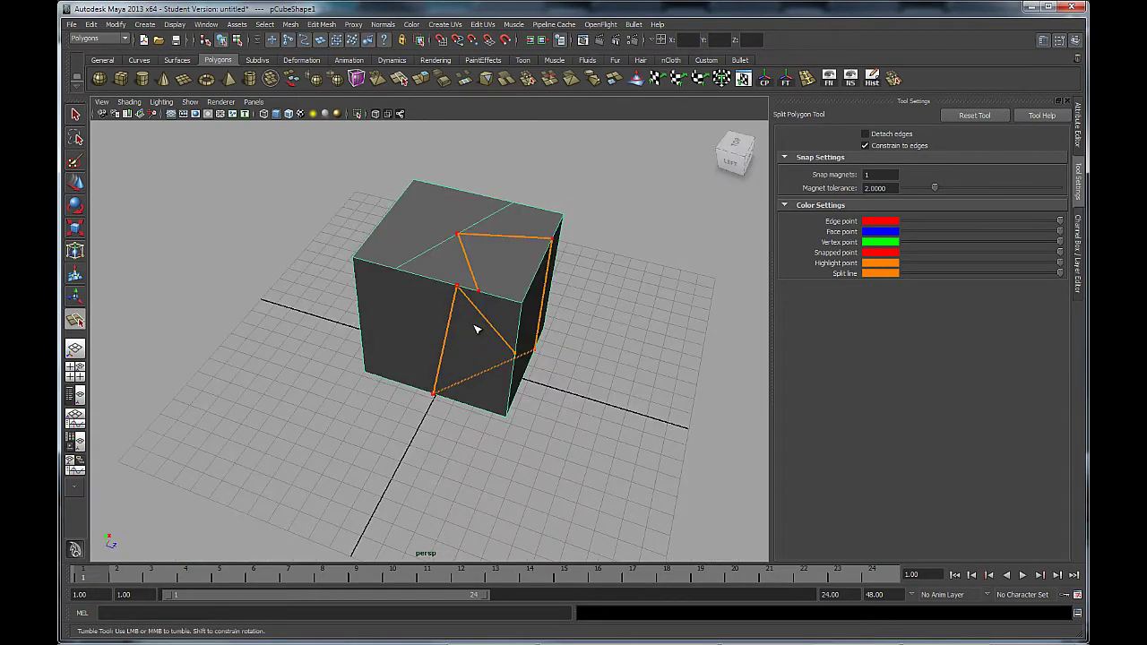
{"action": "key", "text": "q"}
Inspect the completed cuts on the cube's top and side faces from several angles
{"action": "left_click_drag", "start_coordinate": [556, 335], "coordinate": [543, 368], "text": "alt"}
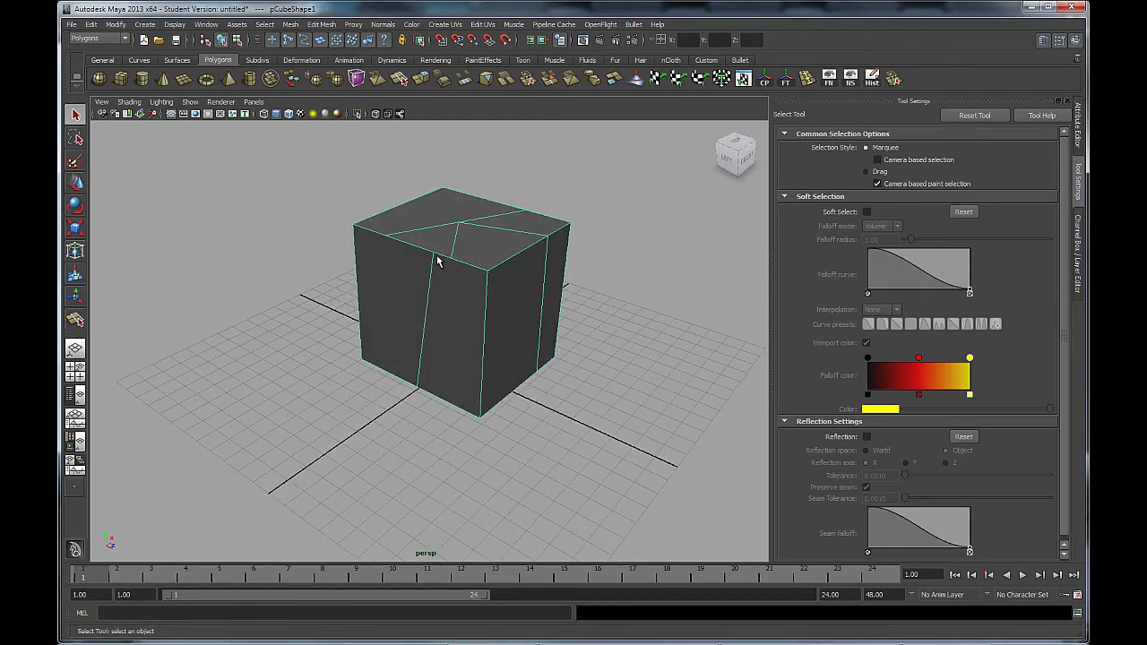
{"action": "left_click_drag", "start_coordinate": [538, 367], "coordinate": [430, 249], "text": "alt"}
{"action": "left_click_drag", "start_coordinate": [461, 369], "coordinate": [510, 313], "text": "alt"}
{"action": "left_click_drag", "start_coordinate": [425, 317], "coordinate": [493, 381], "text": "alt"}
{"action": "left_click_drag", "start_coordinate": [479, 266], "coordinate": [451, 341], "text": "alt"}
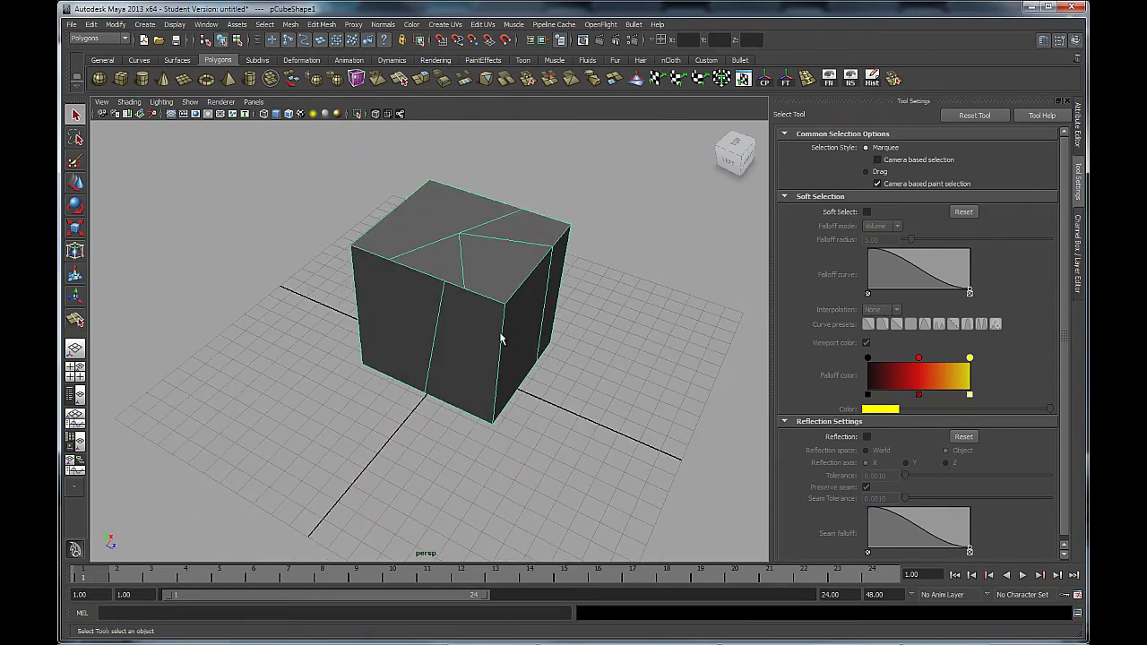
Split the cube's back face vertically with the Interactive Split Tool, snapping to the midpoints of its top and bottom edges
{"action": "left_click", "coordinate": [78, 319]}
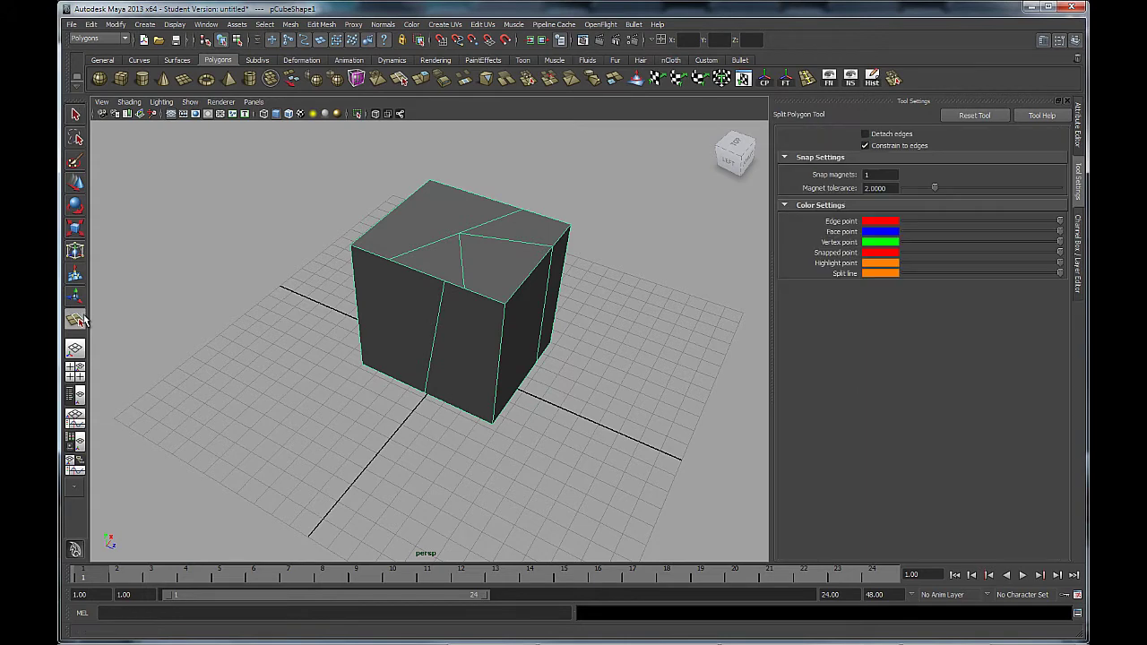
{"action": "left_click_drag", "start_coordinate": [469, 343], "coordinate": [510, 317], "text": "alt"}
{"action": "middle_click_drag", "start_coordinate": [509, 318], "coordinate": [500, 295], "text": "alt"}
{"action": "mouse_move", "coordinate": [500, 295]}
{"action": "left_mouse_down", "text": "alt"}
{"action": "mouse_move", "coordinate": [487, 276]}
{"action": "mouse_move", "coordinate": [512, 317]}
{"action": "mouse_move", "coordinate": [517, 307]}
{"action": "left_mouse_up", "text": "alt"}
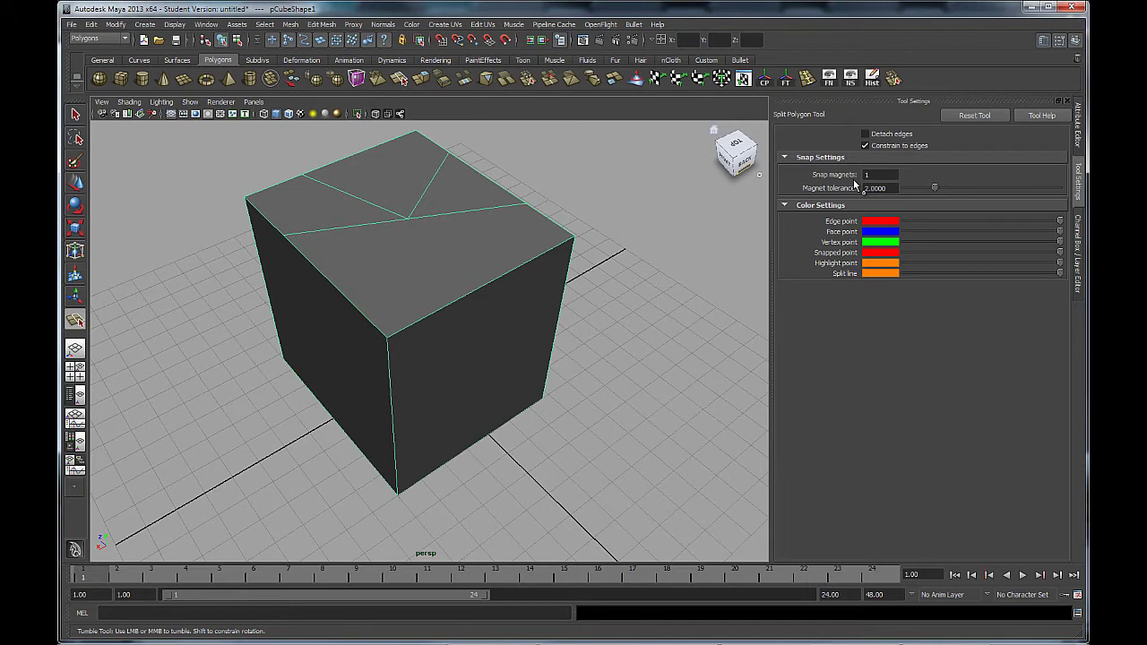
{"action": "left_click_drag", "start_coordinate": [520, 346], "coordinate": [478, 330], "text": "alt"}
{"action": "right_click_drag", "start_coordinate": [477, 330], "coordinate": [517, 346], "text": "alt"}
{"action": "middle_click_drag", "start_coordinate": [517, 346], "coordinate": [422, 376], "text": "alt"}
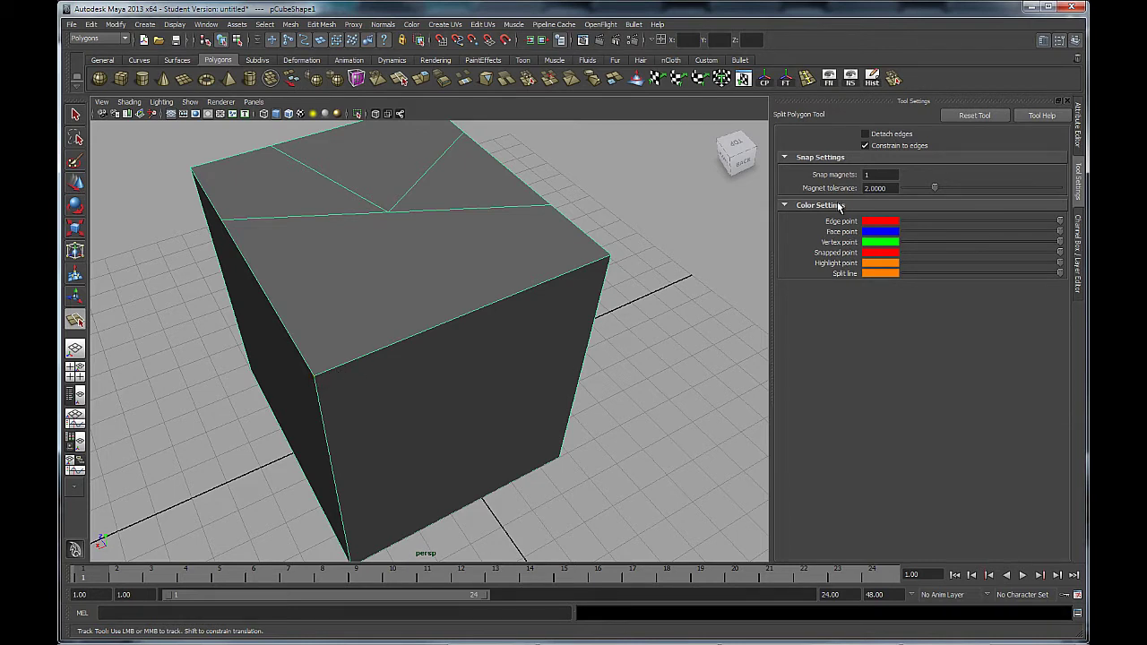
{"action": "left_click", "coordinate": [877, 176]}
{"action": "left_click_drag", "start_coordinate": [515, 376], "coordinate": [474, 340], "text": "alt"}
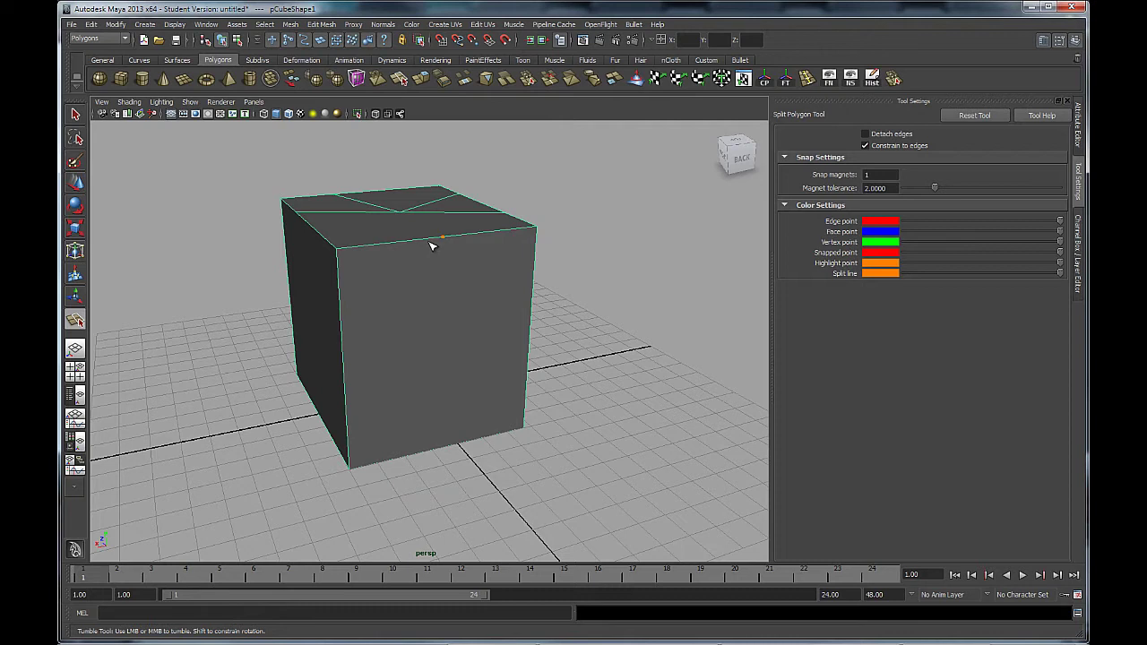
{"action": "left_click_drag", "start_coordinate": [453, 322], "coordinate": [448, 446]}
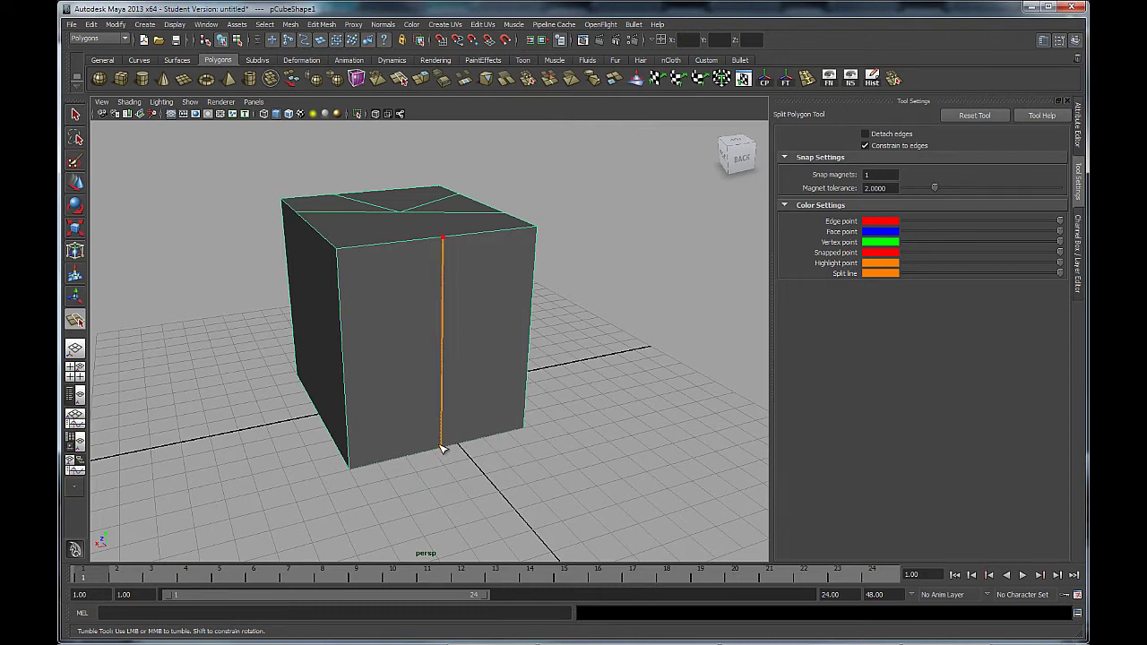
{"action": "key", "text": "q"}
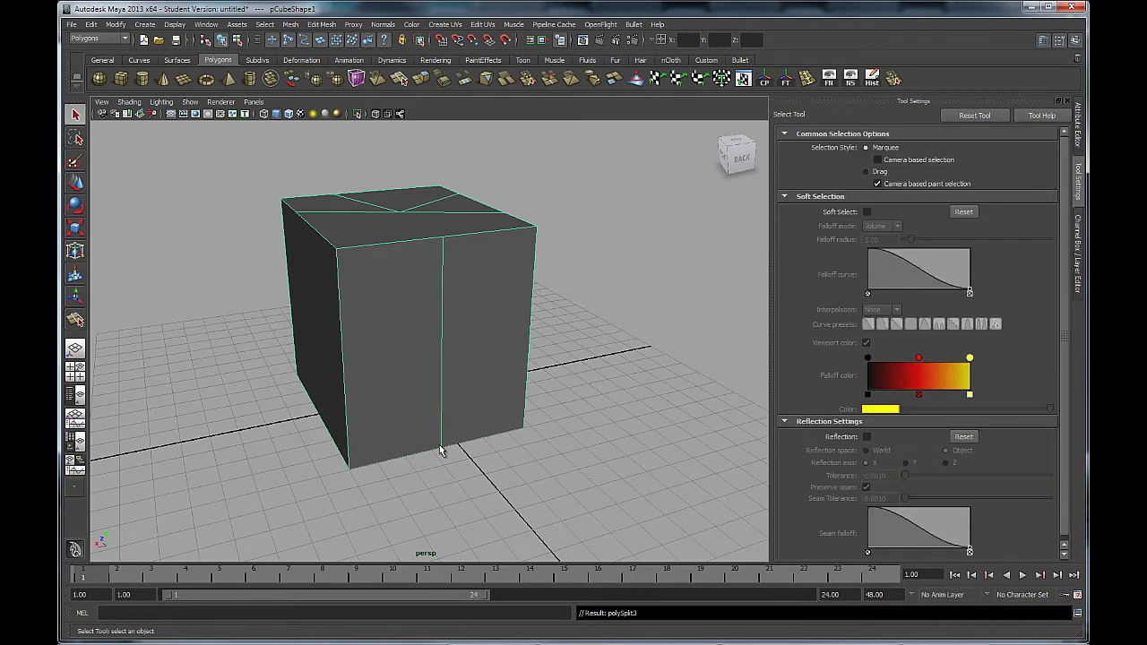
{"action": "left_click_drag", "start_coordinate": [502, 402], "coordinate": [458, 377], "text": "alt"}
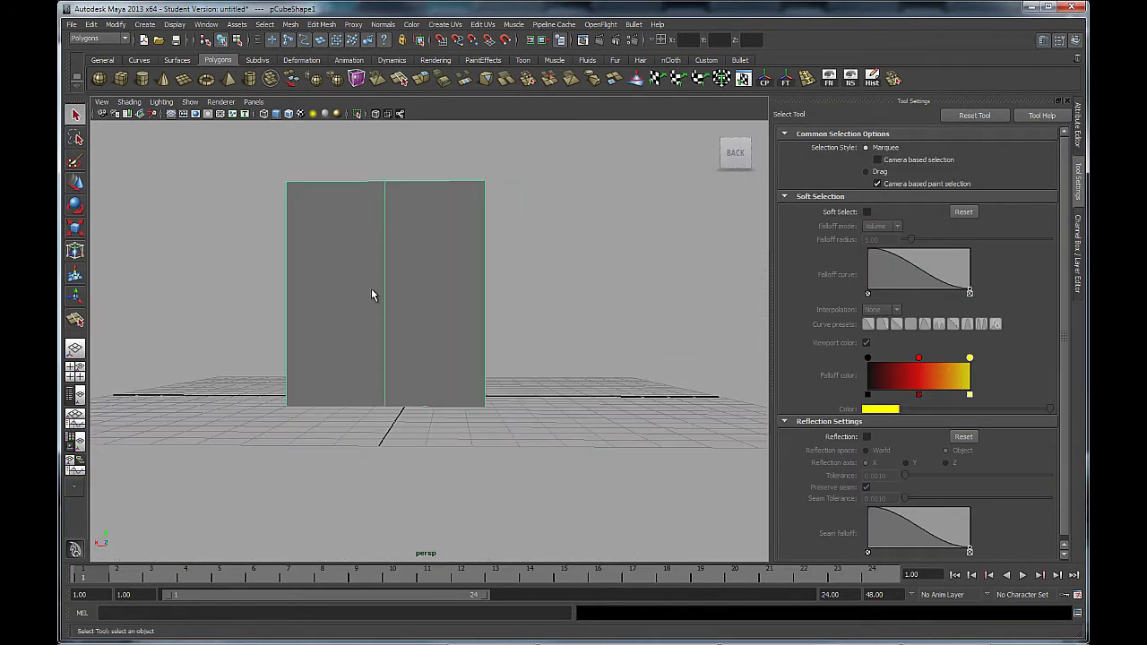
{"action": "left_click_drag", "start_coordinate": [504, 313], "coordinate": [538, 328], "text": "alt"}
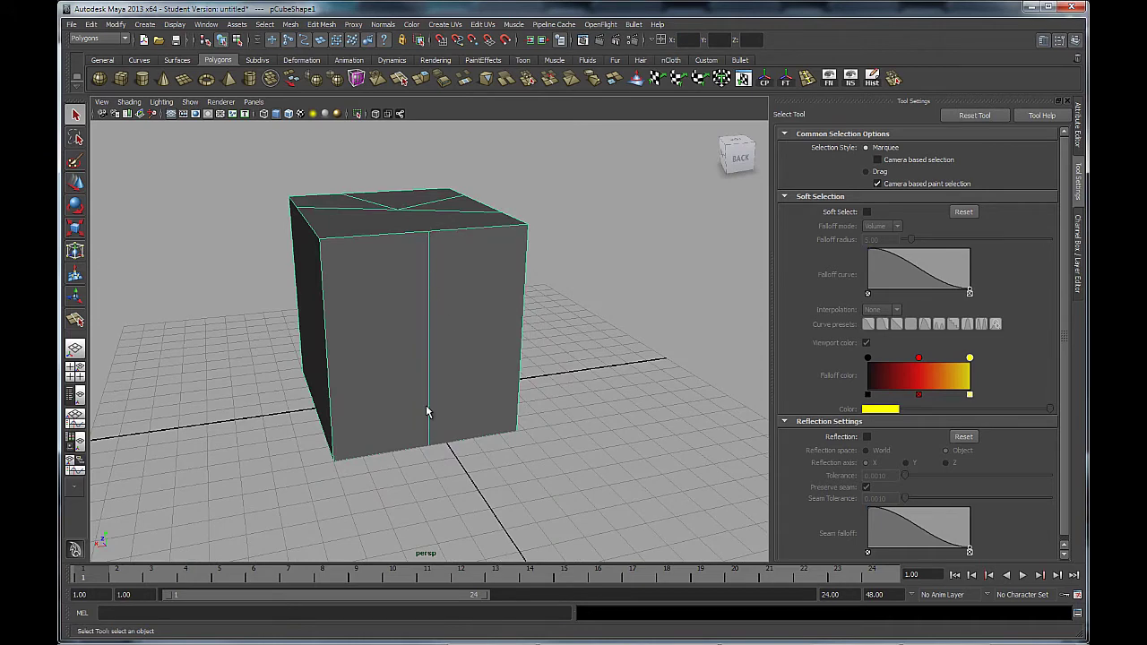
{"action": "key", "text": "y"}
{"action": "left_click_drag", "start_coordinate": [563, 321], "coordinate": [622, 328], "text": "alt"}
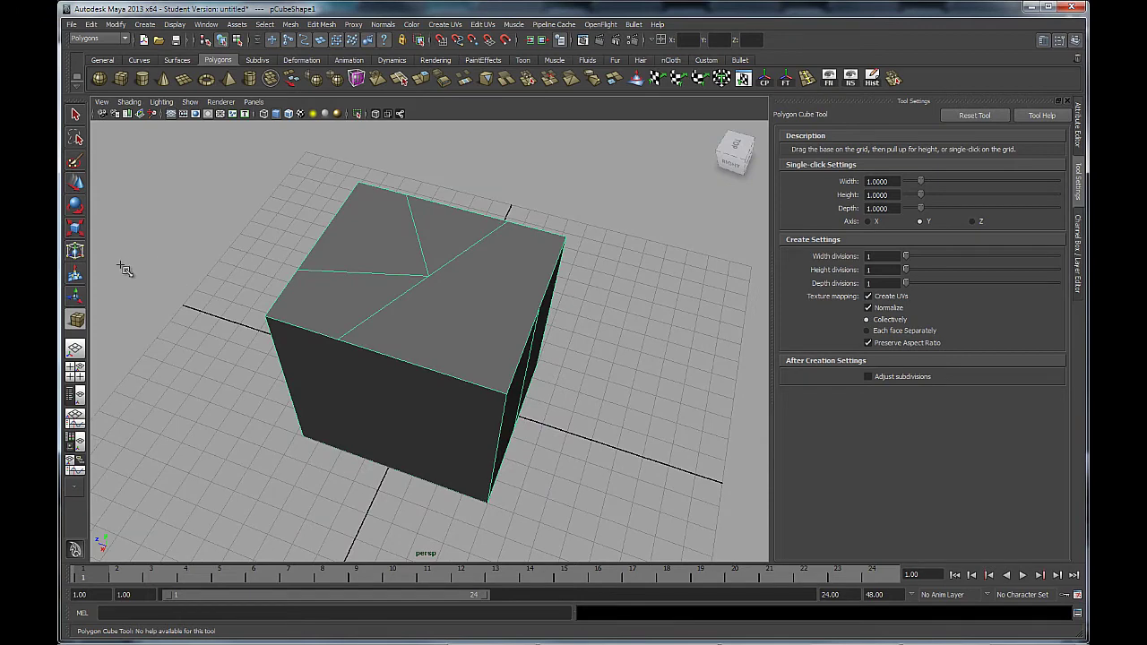
{"action": "right_click_drag", "start_coordinate": [313, 261], "coordinate": [323, 268], "text": "shift"}
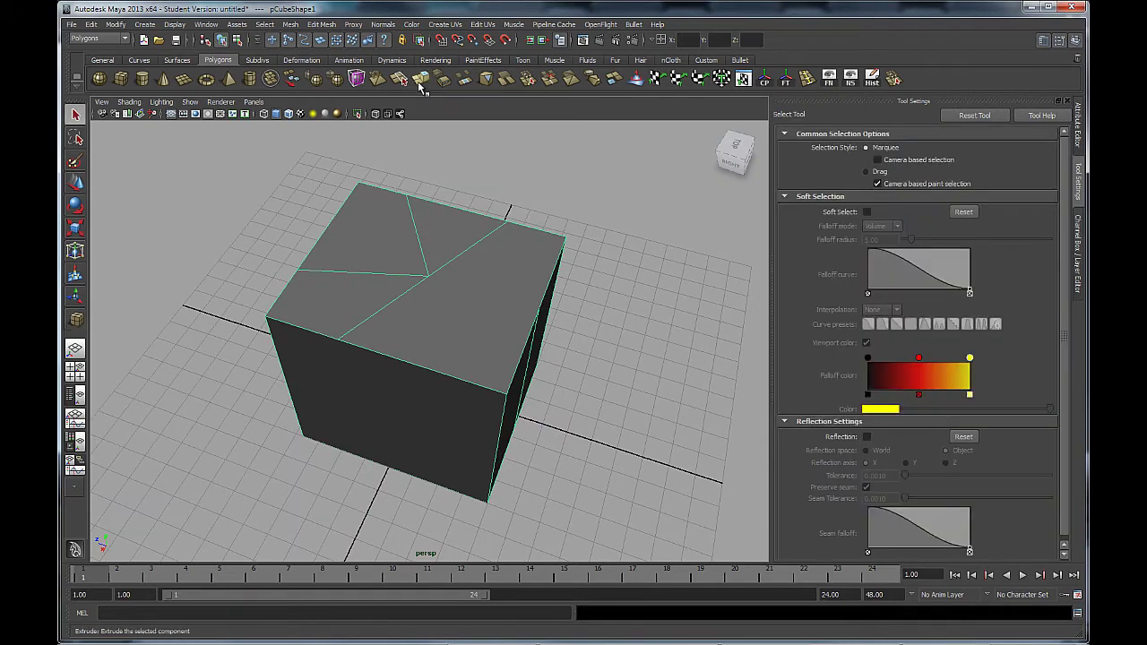
Set the Interactive Split Tool's snap magnets to 4
{"action": "left_click_drag", "start_coordinate": [581, 351], "coordinate": [489, 297], "text": "alt"}
{"action": "scroll", "coordinate": [467, 312], "scroll_direction": "up", "scroll_amount": 1}
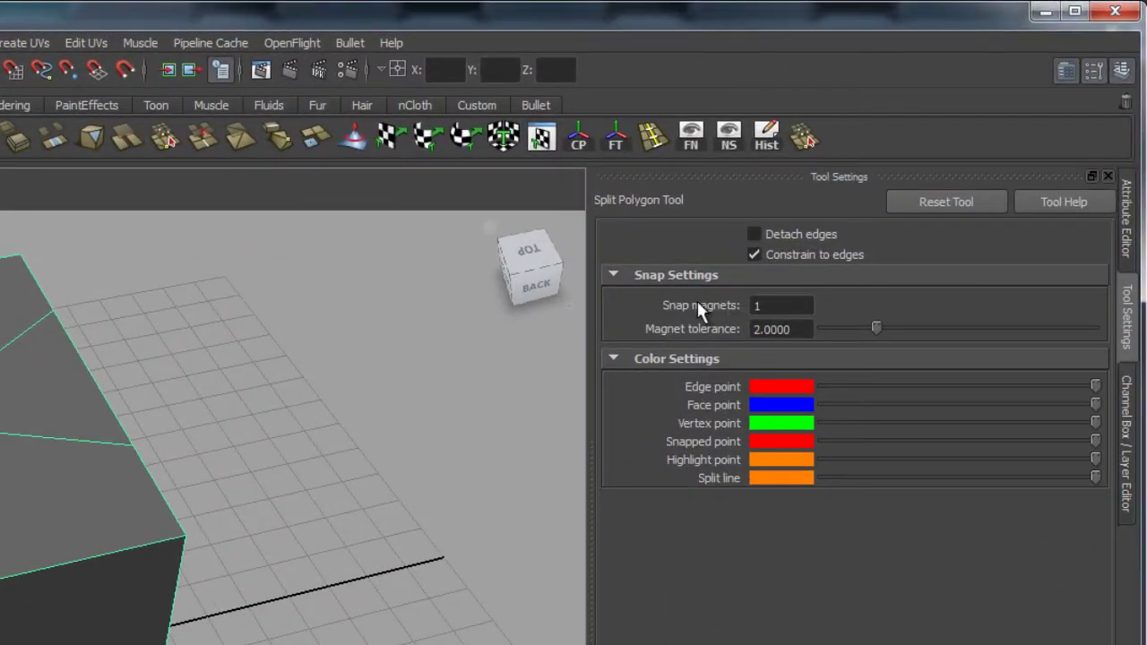
{"action": "left_click", "coordinate": [776, 306]}
{"action": "type", "text": "4"}
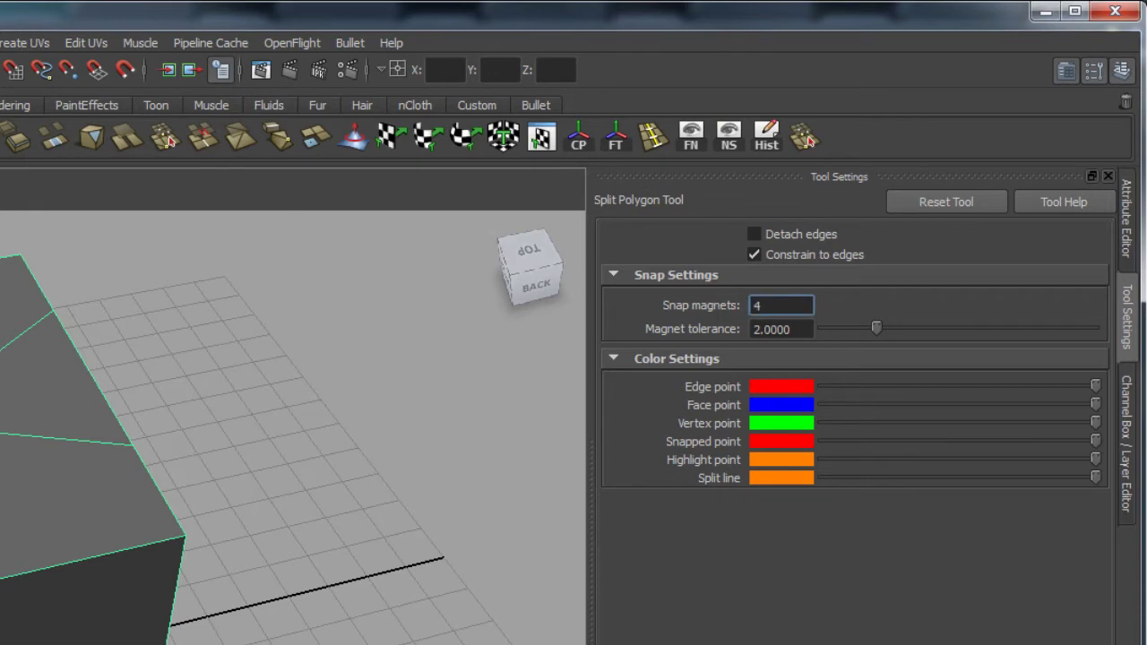
{"action": "left_click_drag", "start_coordinate": [269, 404], "coordinate": [341, 394], "text": "alt"}
Change the Interactive Split Tool's snap magnets to 3 and bring the cube's back face into view
{"action": "left_click", "coordinate": [776, 306]}
{"action": "type", "text": "3"}
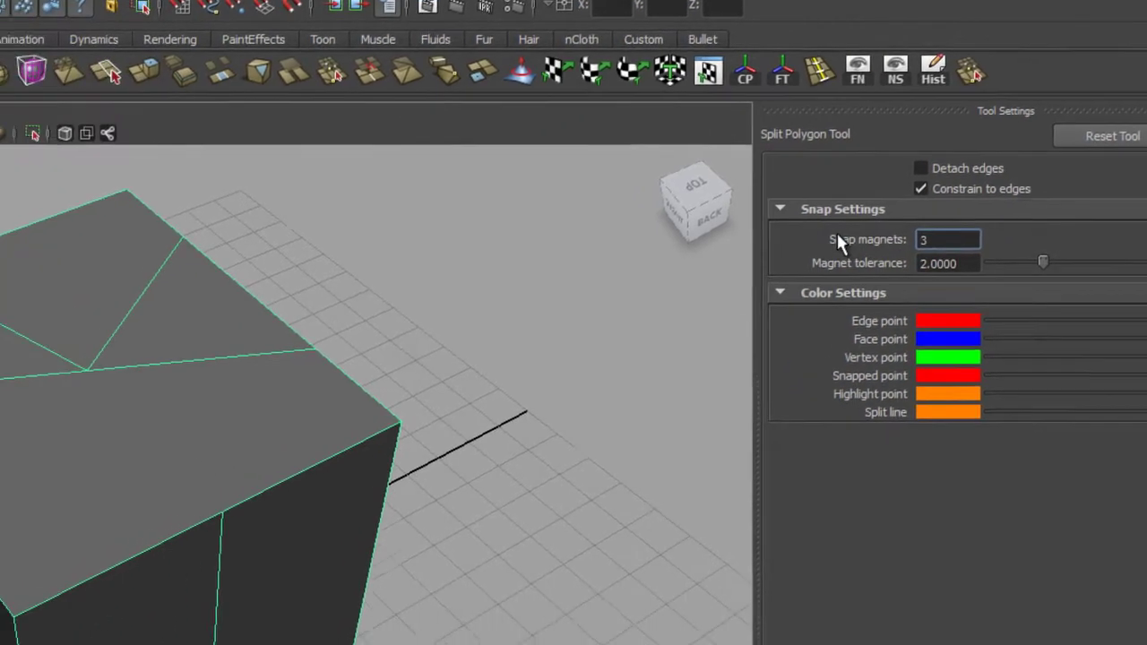
{"action": "left_click_drag", "start_coordinate": [538, 448], "coordinate": [224, 627], "text": "alt"}
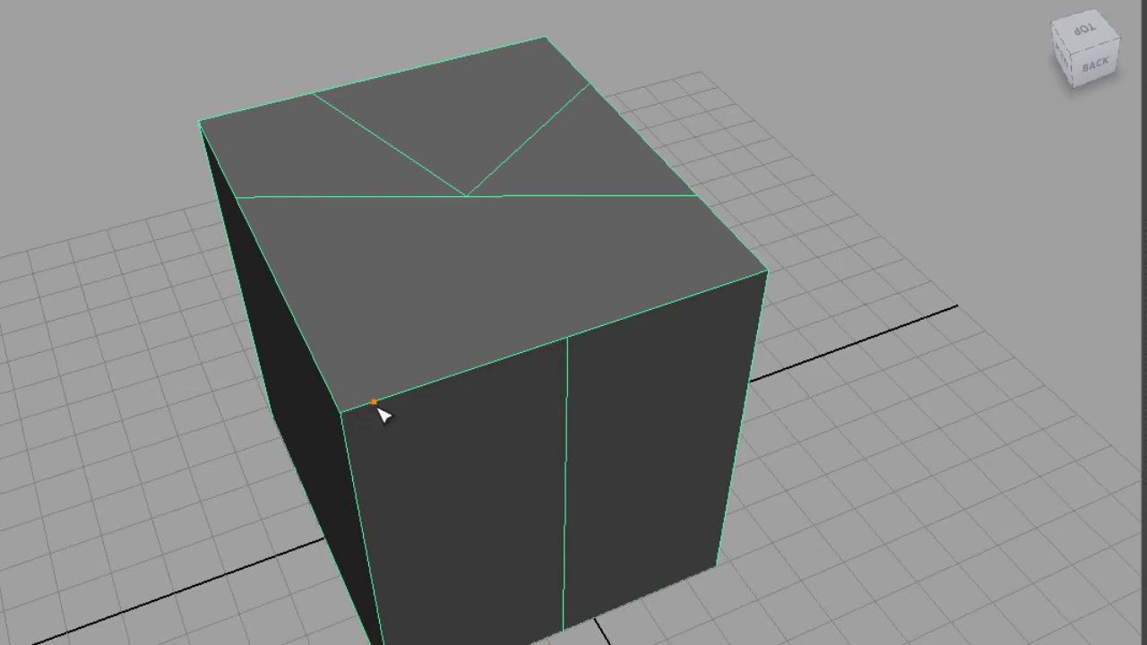
Cut the cube's right face from its top edge to the back vertical edge, continuing across to the front vertical edge
{"action": "left_click_drag", "start_coordinate": [468, 474], "coordinate": [530, 451], "text": "alt"}
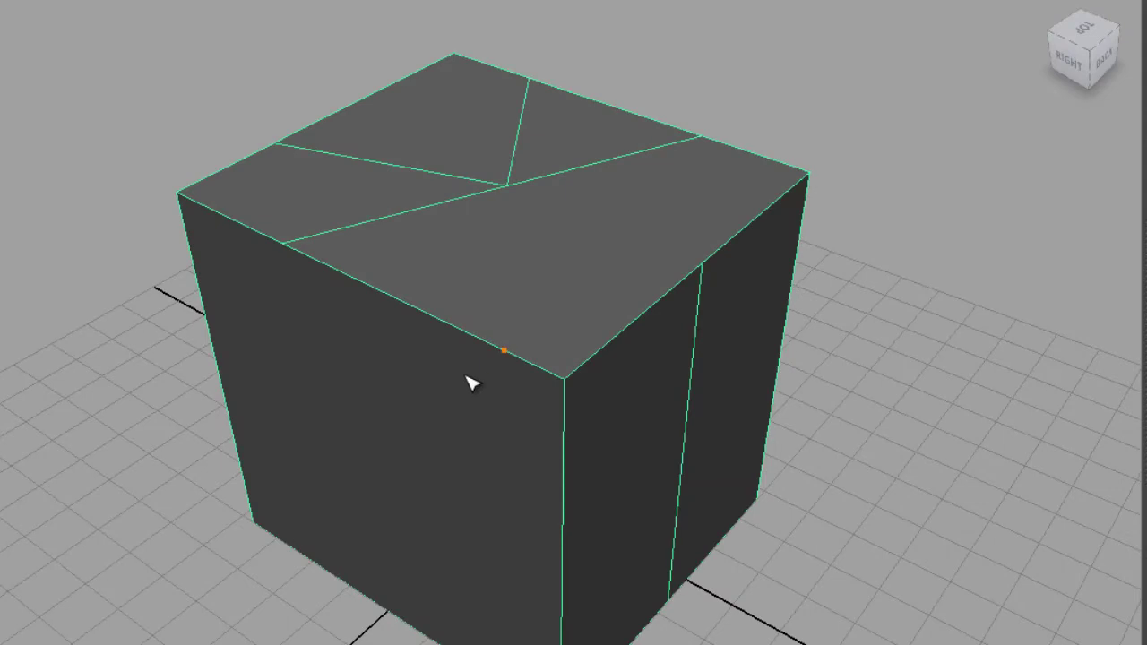
{"action": "left_click", "coordinate": [430, 317]}
{"action": "left_click", "coordinate": [552, 523]}
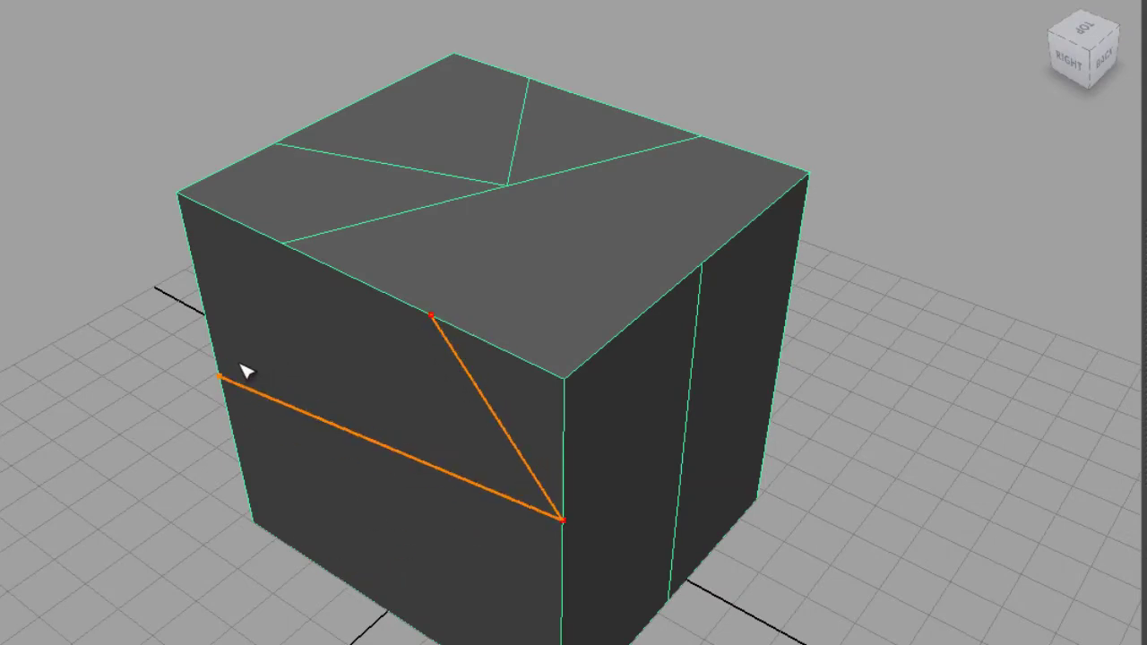
{"action": "key", "text": "Return"}
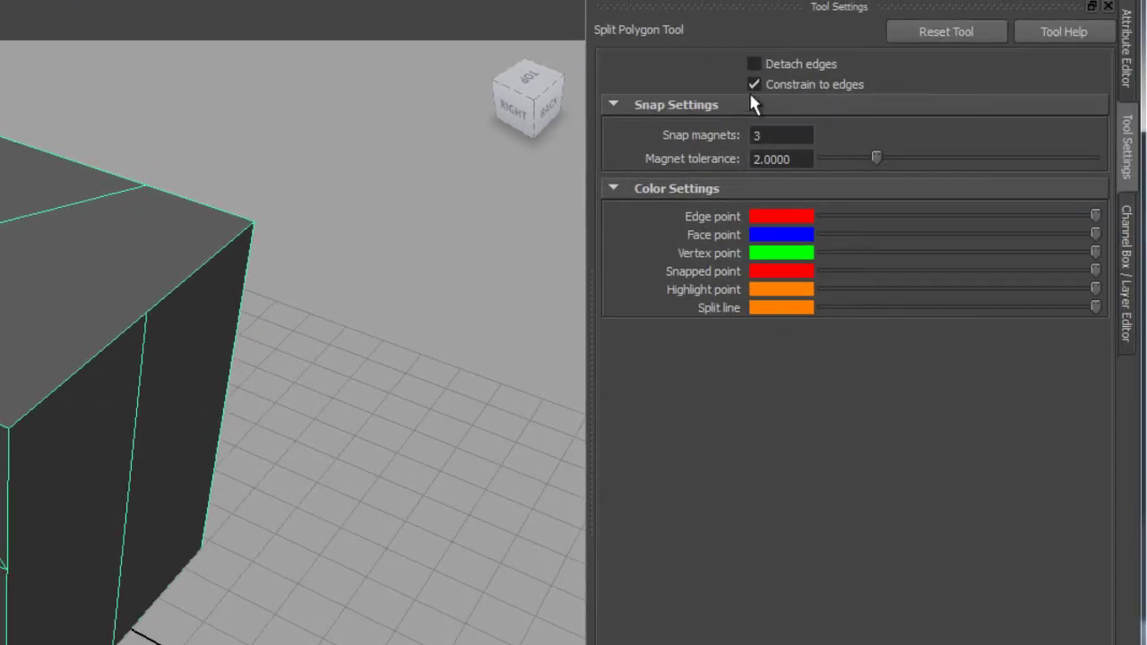
Start a split on the front face's left vertical edge and, with Constrain to edges off, place three points inside the face
{"action": "left_click_drag", "start_coordinate": [77, 307], "coordinate": [186, 311], "text": "alt"}
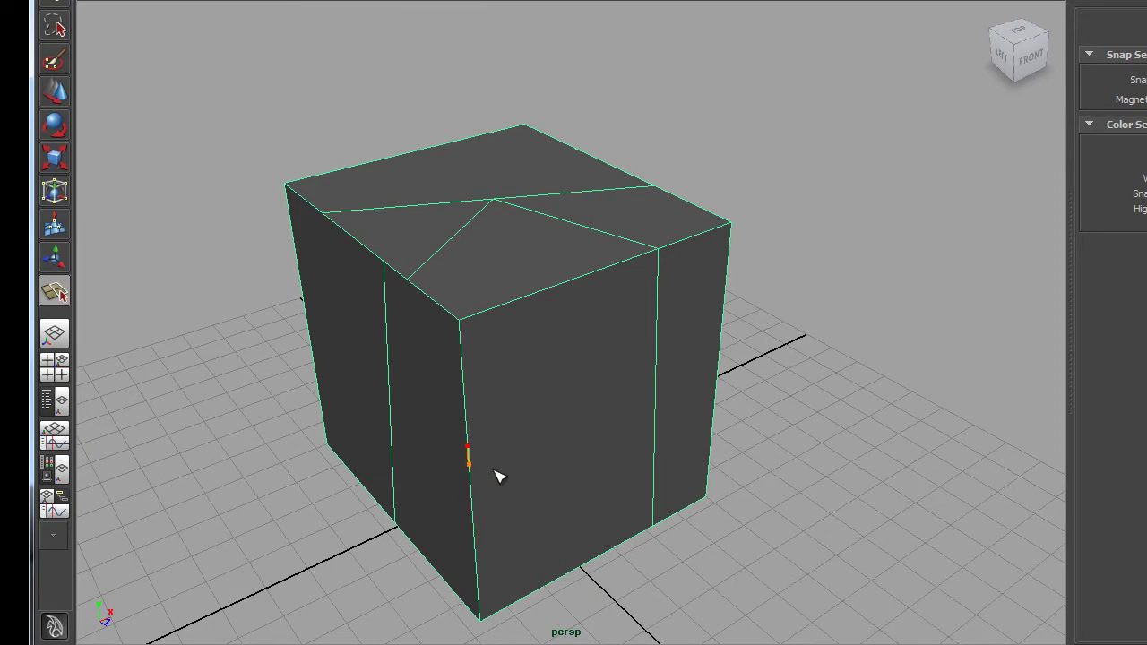
{"action": "left_click", "coordinate": [468, 454]}
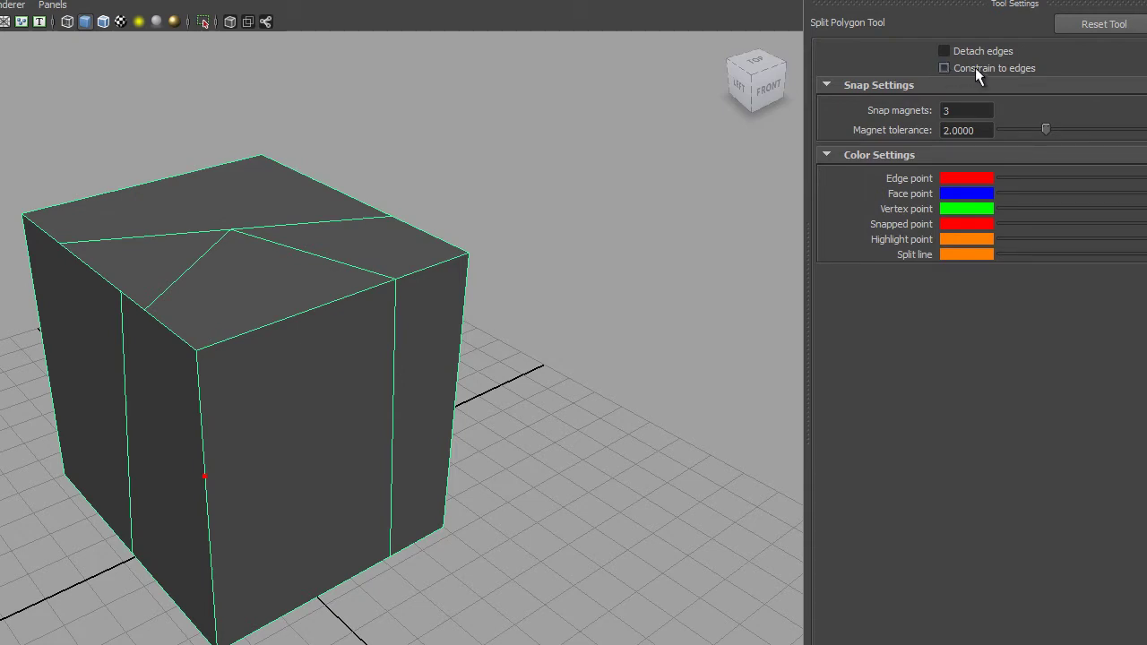
{"action": "left_click_drag", "start_coordinate": [347, 395], "coordinate": [308, 396]}
{"action": "left_click_drag", "start_coordinate": [328, 458], "coordinate": [302, 413]}
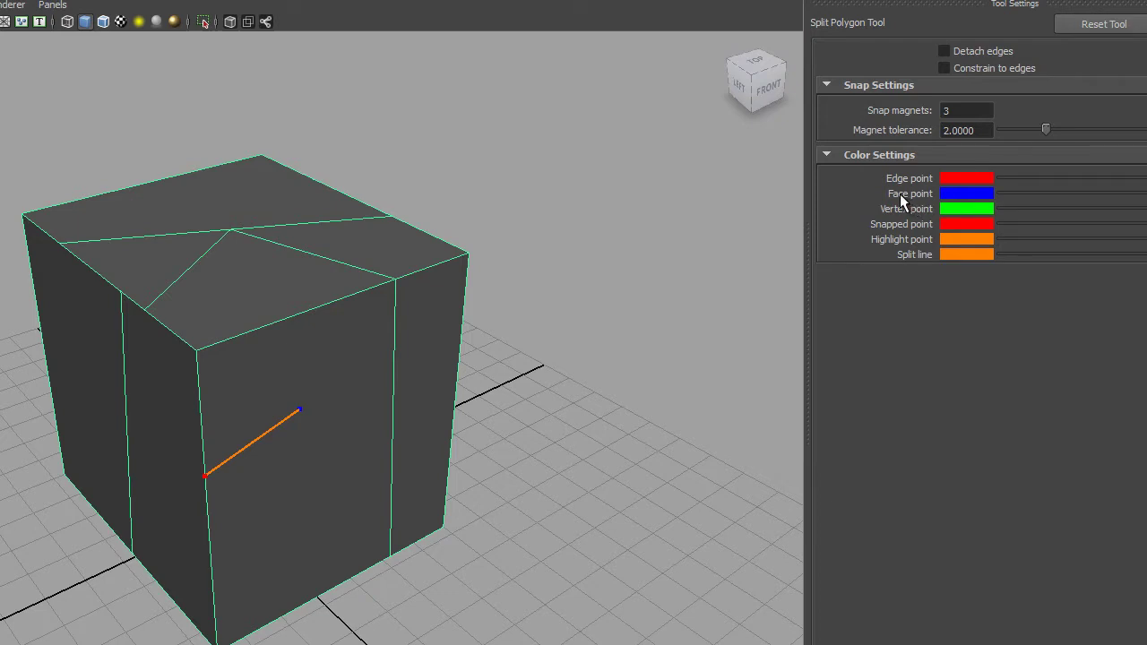
{"action": "left_click_drag", "start_coordinate": [461, 492], "coordinate": [323, 522], "text": "alt"}
{"action": "left_click_drag", "start_coordinate": [294, 583], "coordinate": [242, 538]}
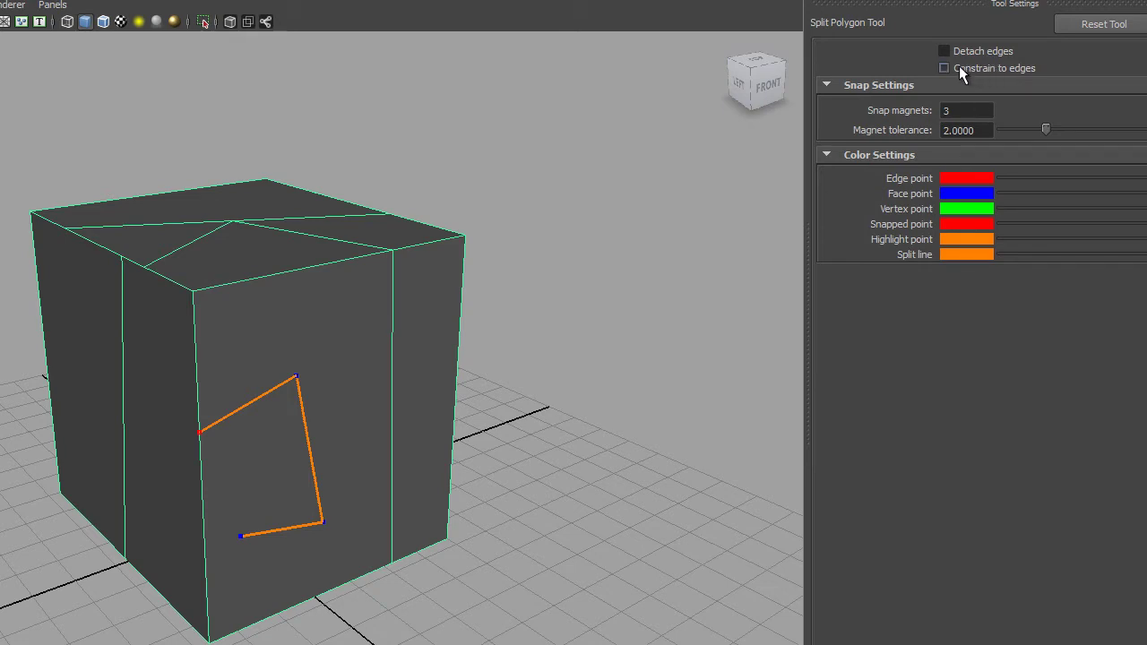
Turn Constrain to edges back on and finish the zigzag split at the front face's bottom edge
{"action": "left_click", "coordinate": [948, 68]}
{"action": "left_click", "coordinate": [274, 567]}
{"action": "left_click_drag", "start_coordinate": [274, 567], "coordinate": [279, 617]}
{"action": "left_click", "coordinate": [292, 613]}
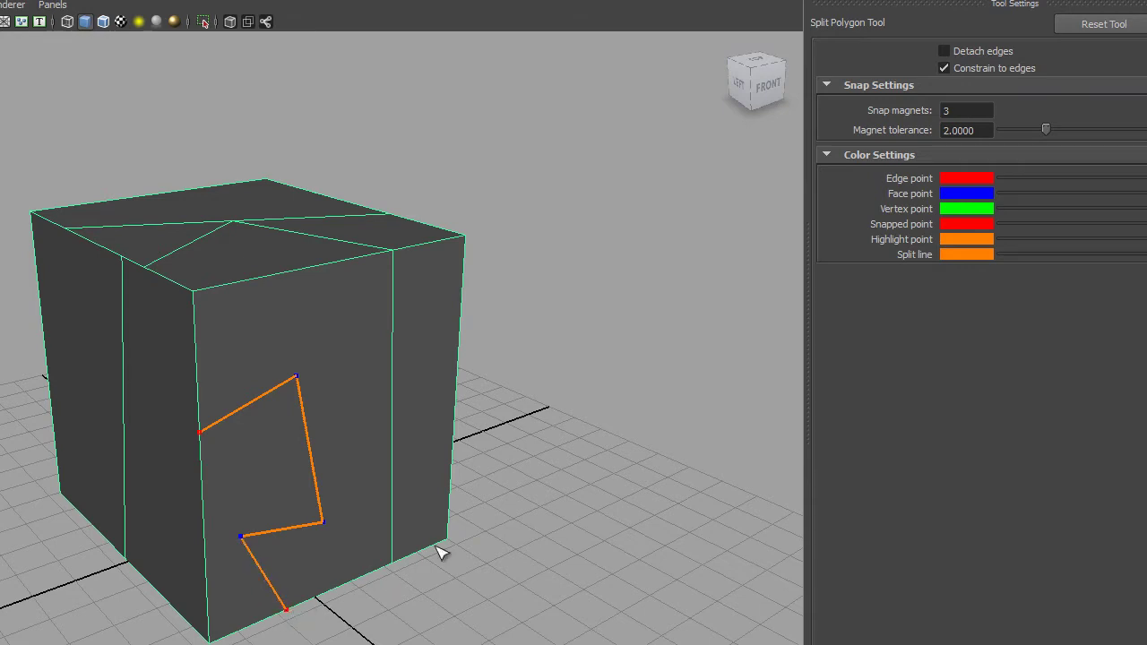
{"action": "key", "text": "q"}
Switch to face selection and select the irregular face enclosed by the zigzag cut to examine its shape from several angles
{"action": "left_click_drag", "start_coordinate": [397, 346], "coordinate": [356, 338], "text": "alt"}
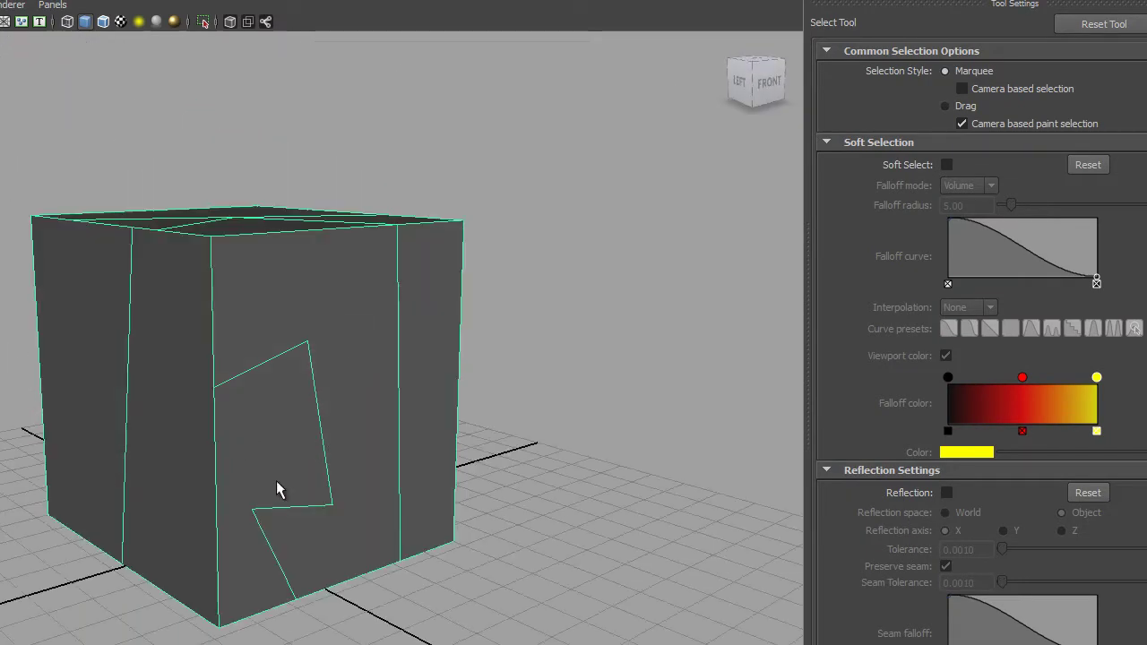
{"action": "right_click_drag", "start_coordinate": [282, 457], "coordinate": [281, 491]}
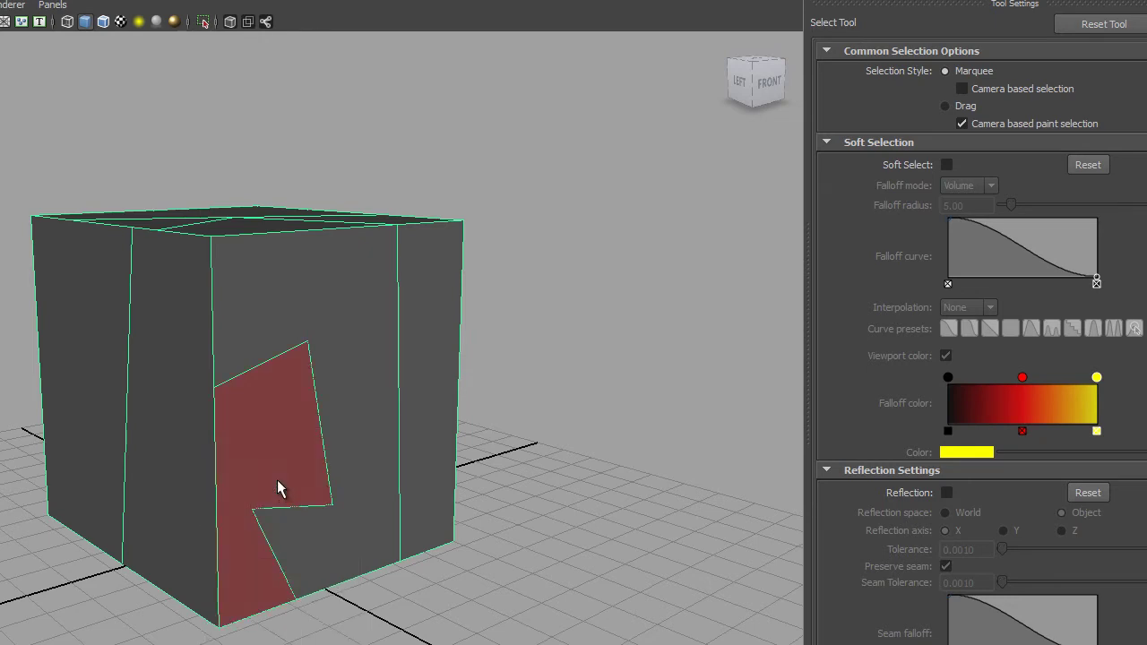
{"action": "left_click", "coordinate": [281, 487]}
{"action": "left_click_drag", "start_coordinate": [379, 627], "coordinate": [410, 564], "text": "alt"}
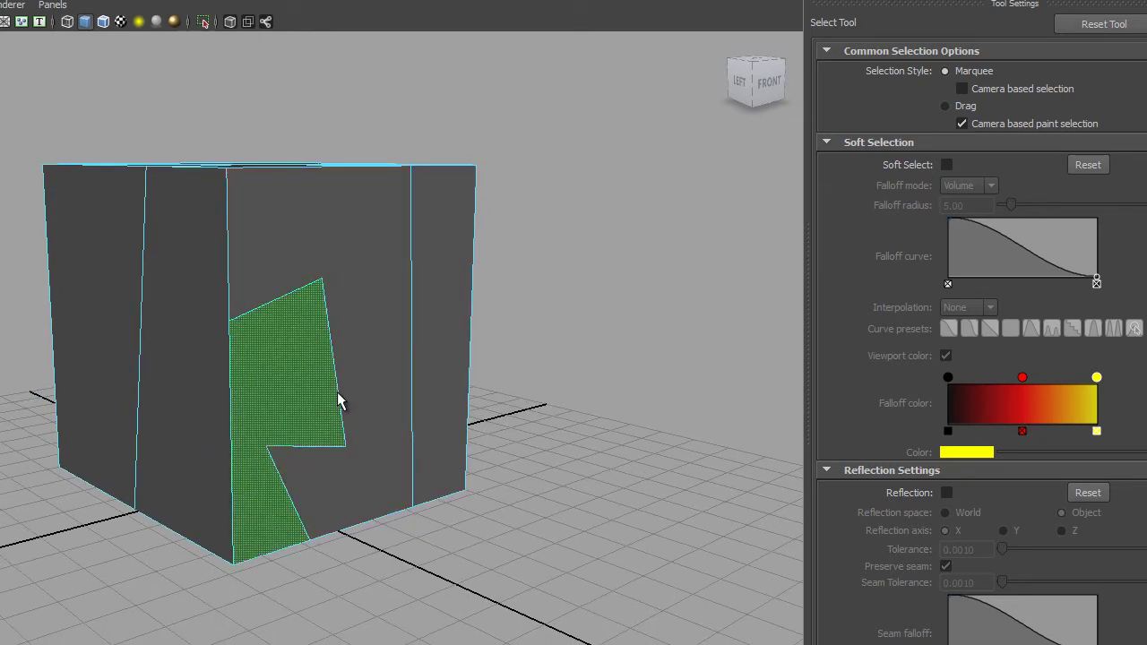
{"action": "left_click_drag", "start_coordinate": [349, 389], "coordinate": [238, 442], "text": "alt"}
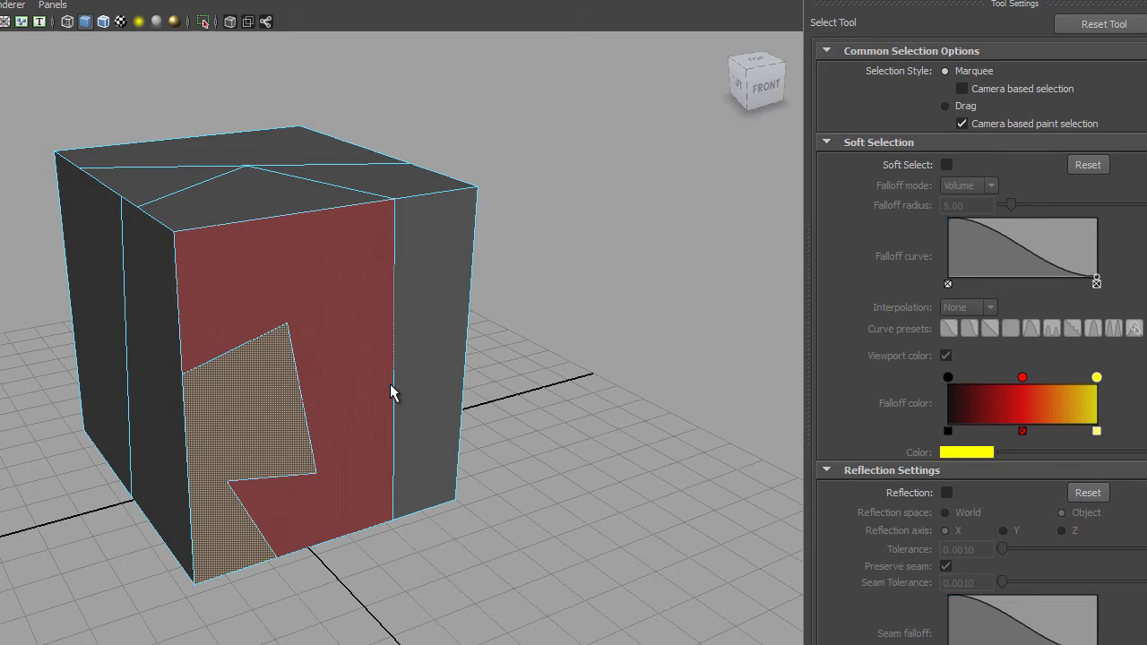
{"action": "left_click_drag", "start_coordinate": [318, 452], "coordinate": [353, 455], "text": "alt"}
{"action": "left_click", "coordinate": [627, 463]}
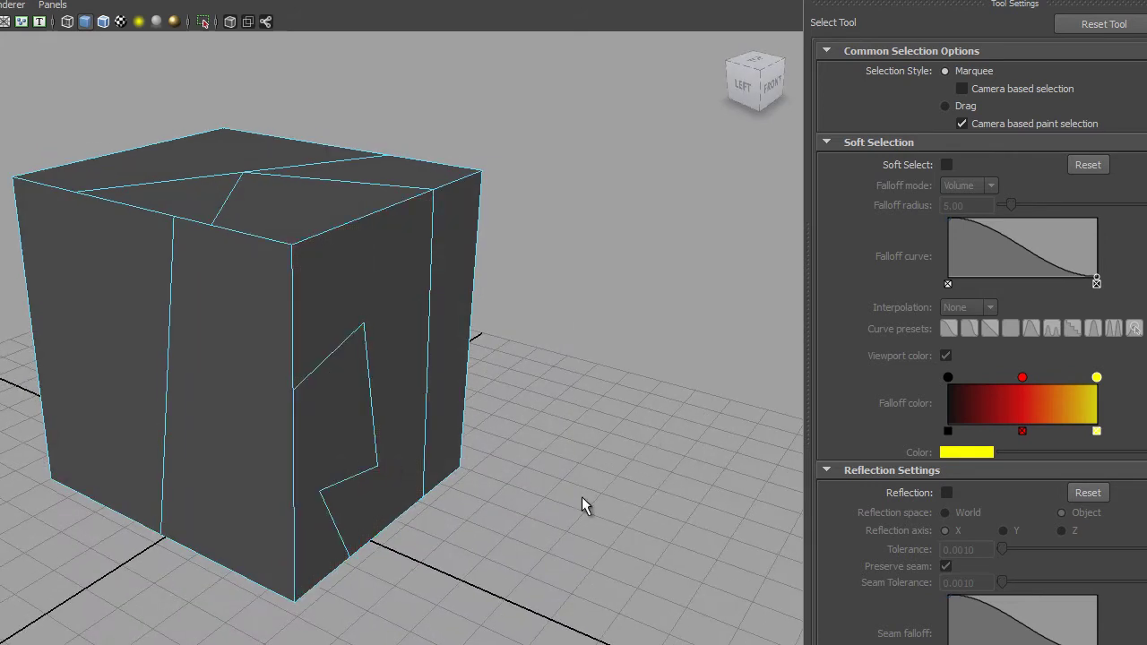
{"action": "left_click", "coordinate": [333, 460]}
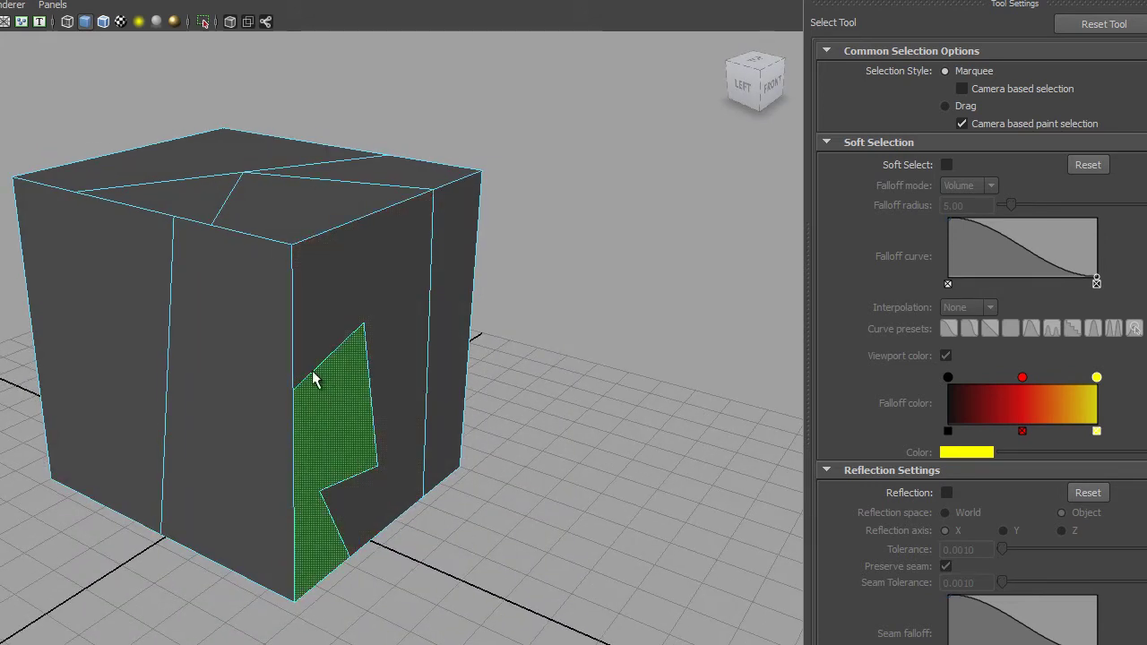
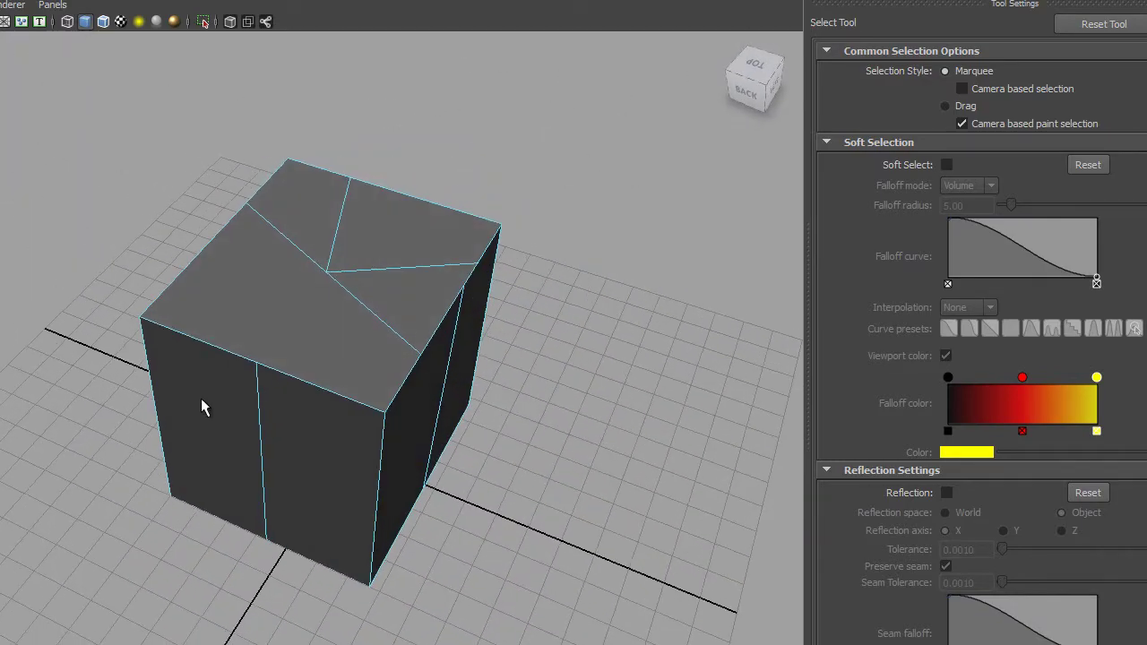
Review the editing commands available for faces, and return the cube to object selection mode
{"action": "right_click", "coordinate": [216, 288], "text": "shift"}
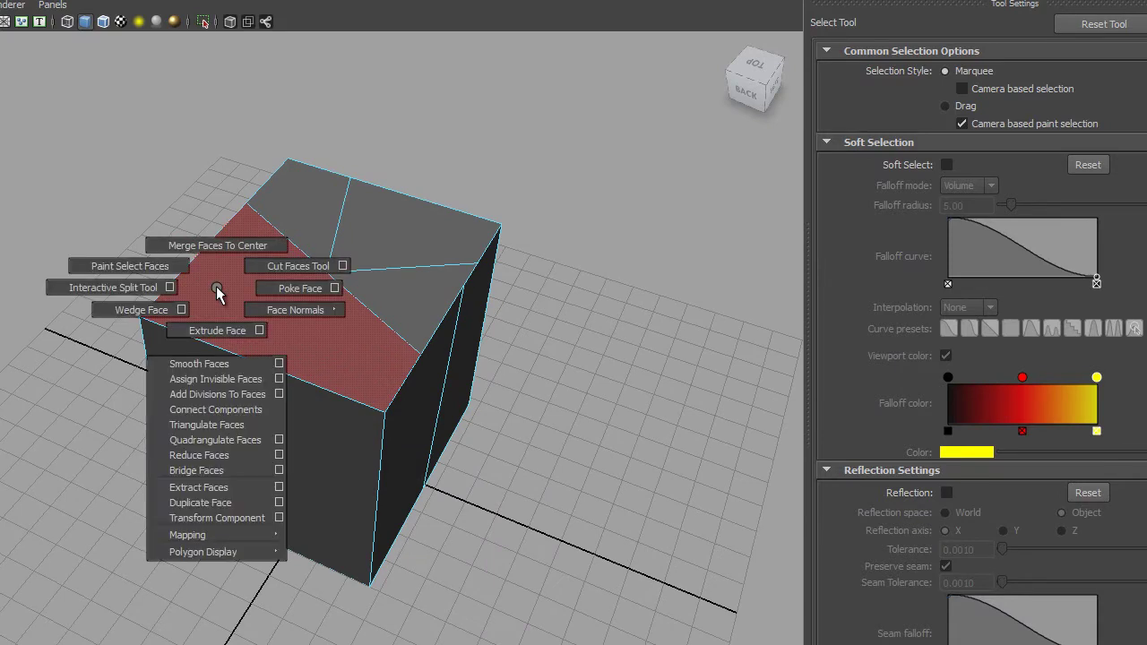
{"action": "left_click", "coordinate": [227, 284]}
{"action": "right_click_drag", "start_coordinate": [287, 225], "coordinate": [278, 254]}
{"action": "key", "text": "F8"}
Compare the split commands available for the whole cube and activate the Split Polygon Tool
{"action": "right_click", "coordinate": [237, 305], "text": "shift"}
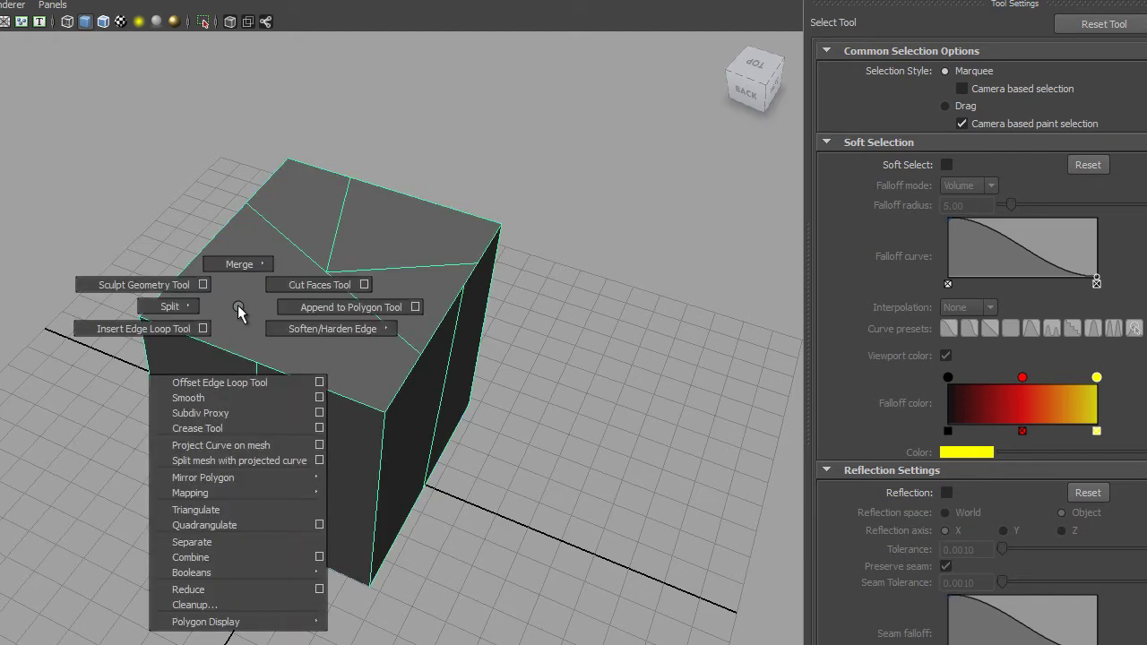
{"action": "right_click_drag", "start_coordinate": [344, 236], "coordinate": [423, 219]}
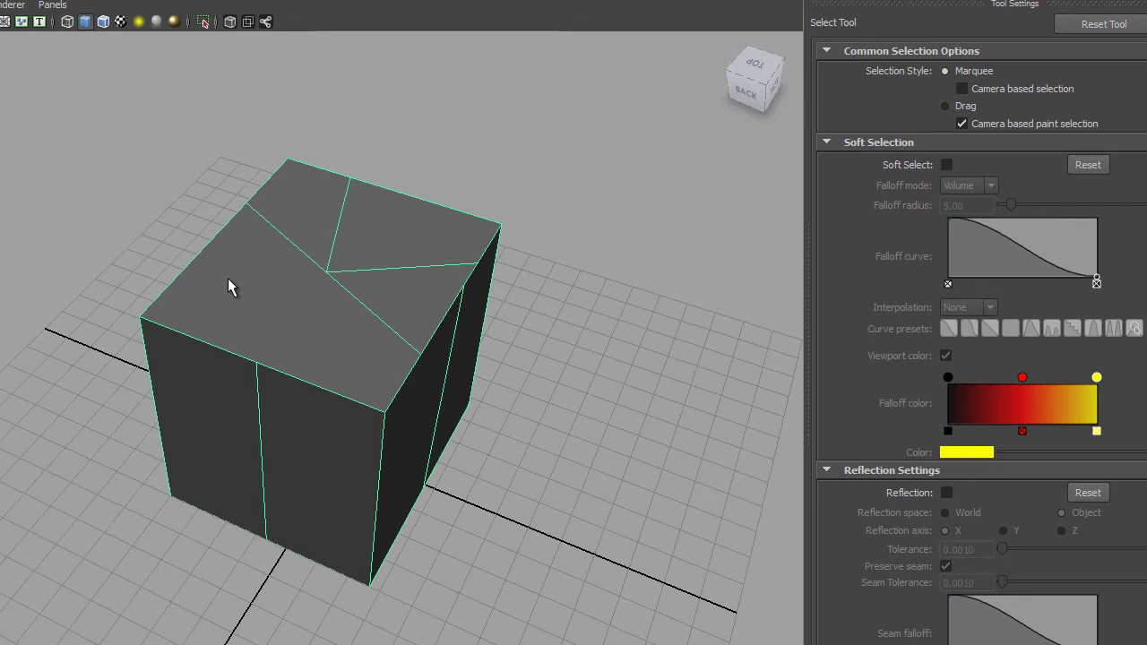
{"action": "right_click_drag", "start_coordinate": [228, 279], "coordinate": [207, 283], "text": "shift"}
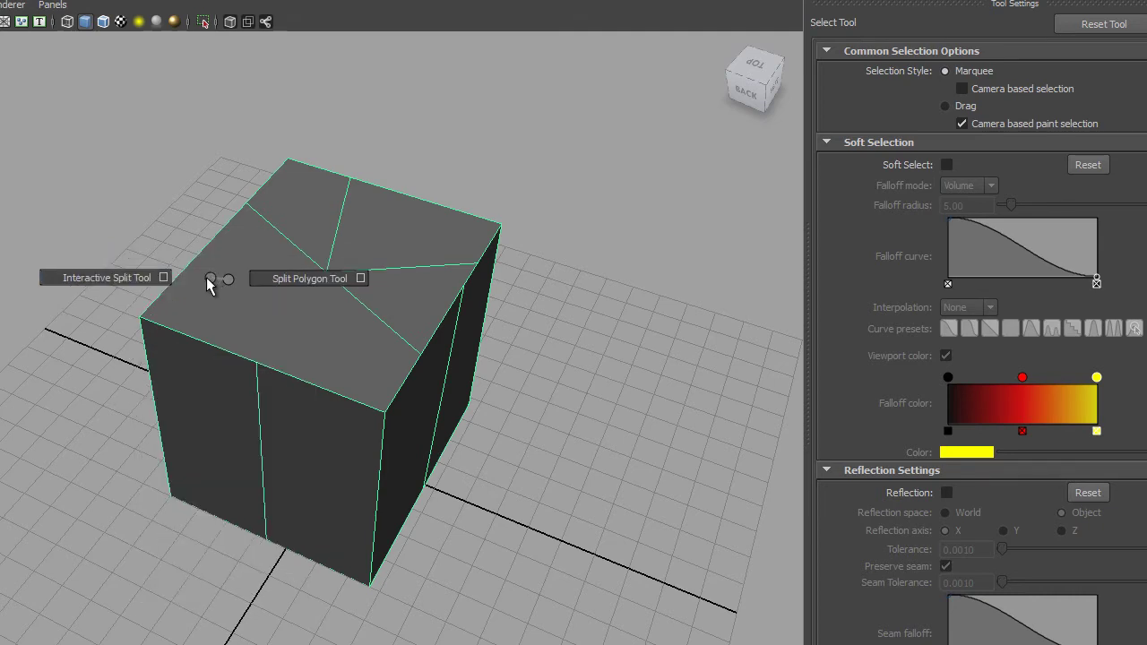
{"action": "mouse_move", "coordinate": [217, 278]}
{"action": "right_mouse_down", "text": "shift"}
{"action": "mouse_move", "coordinate": [225, 287]}
{"action": "mouse_move", "coordinate": [217, 278]}
{"action": "right_mouse_up", "text": "shift"}
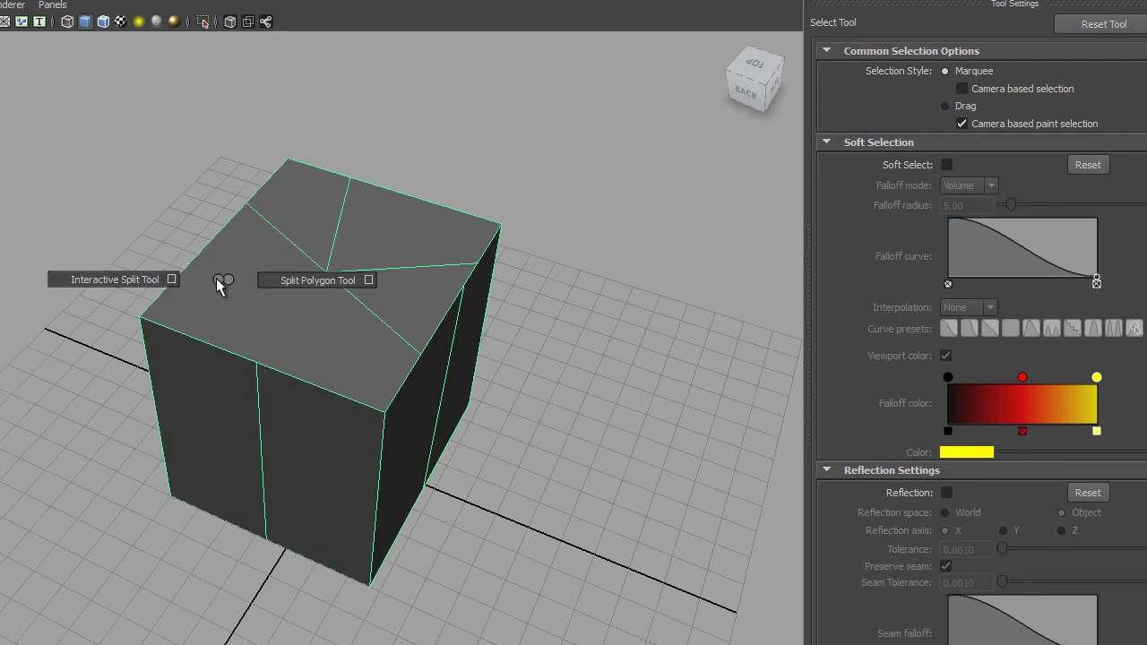
{"action": "mouse_move", "coordinate": [218, 278]}
{"action": "right_mouse_down", "text": "shift"}
{"action": "mouse_move", "coordinate": [212, 290]}
{"action": "mouse_move", "coordinate": [227, 292]}
{"action": "mouse_move", "coordinate": [214, 292]}
{"action": "mouse_move", "coordinate": [229, 286]}
{"action": "right_mouse_up", "text": "shift"}
{"action": "right_click_drag", "start_coordinate": [228, 284], "coordinate": [229, 284], "text": "shift"}
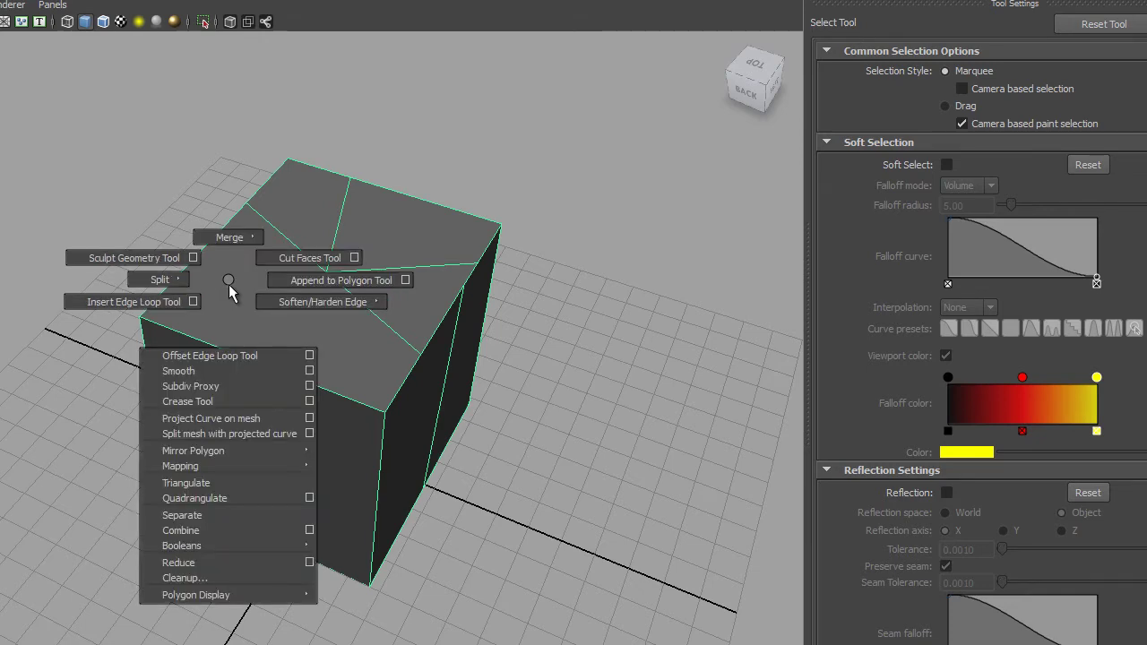
{"action": "right_click_drag", "start_coordinate": [229, 281], "coordinate": [360, 285], "text": "shift"}
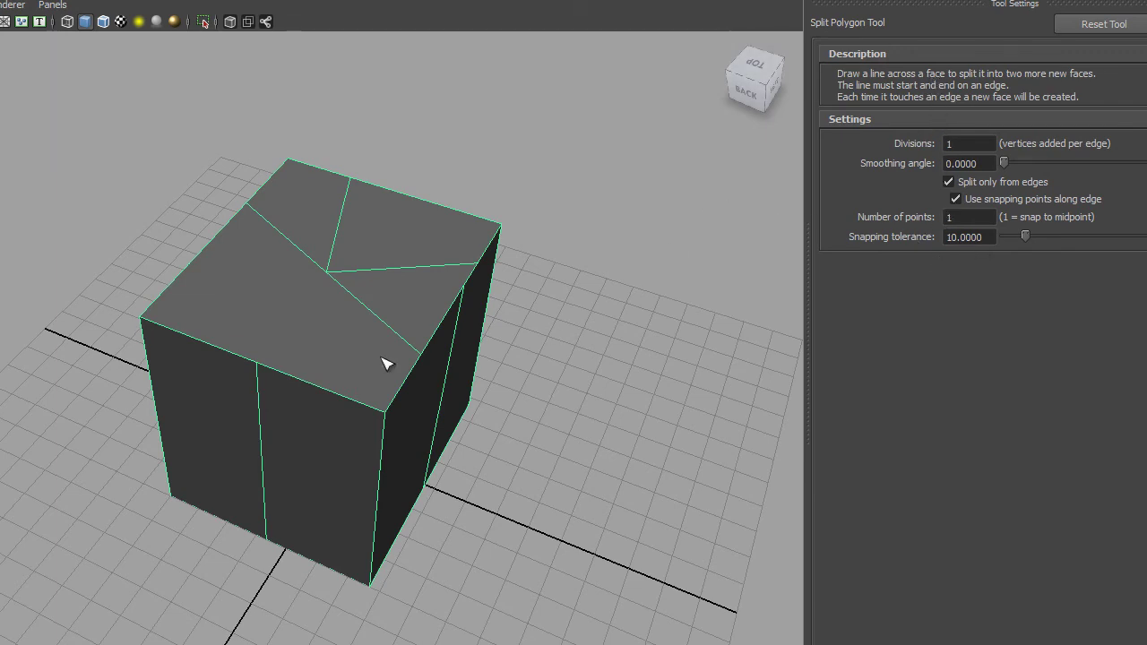
Split the lower part of the cube's right side with an edge from the slanted cut down to the bottom edge
{"action": "left_click_drag", "start_coordinate": [263, 328], "coordinate": [445, 298], "text": "alt"}
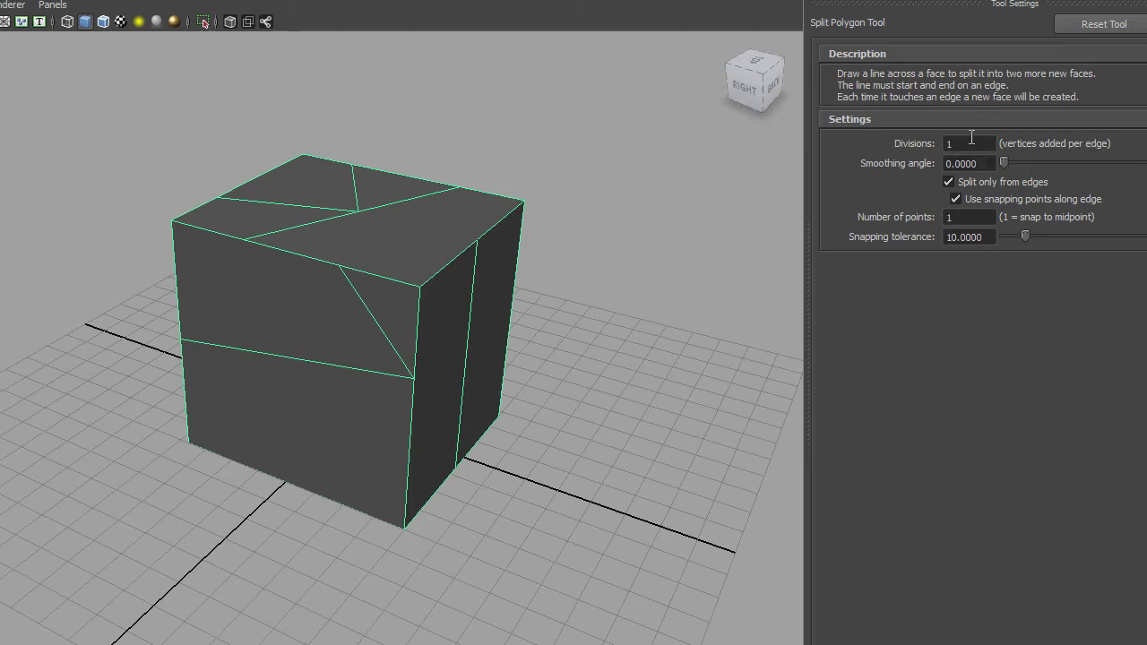
{"action": "left_click_drag", "start_coordinate": [371, 314], "coordinate": [404, 333], "text": "alt"}
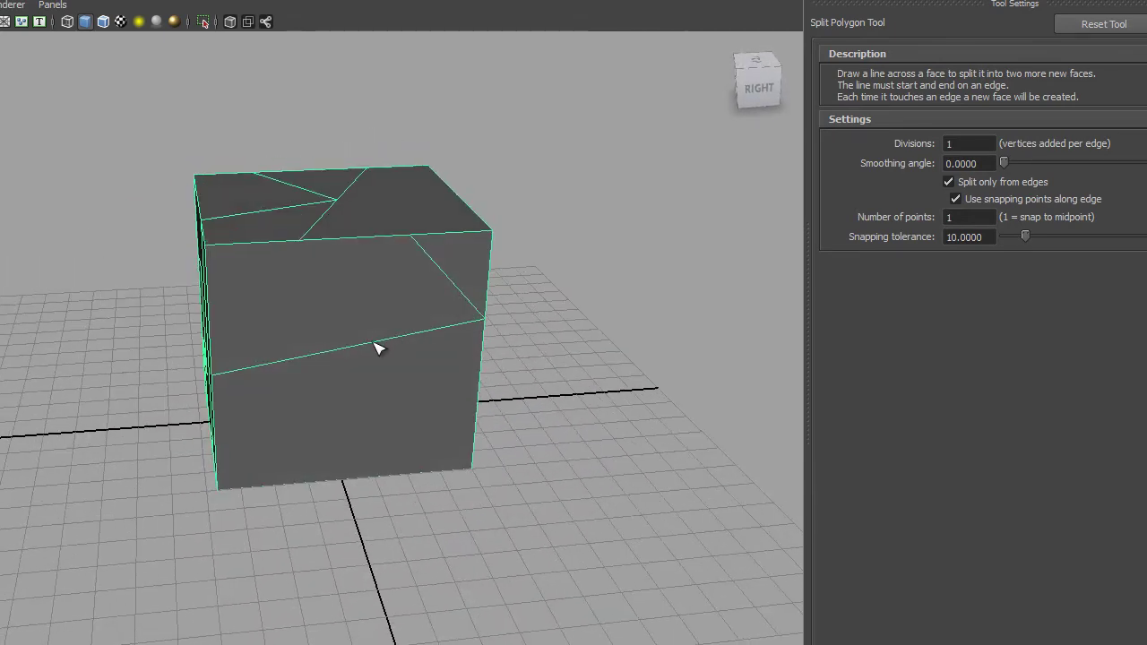
{"action": "left_click", "coordinate": [375, 343]}
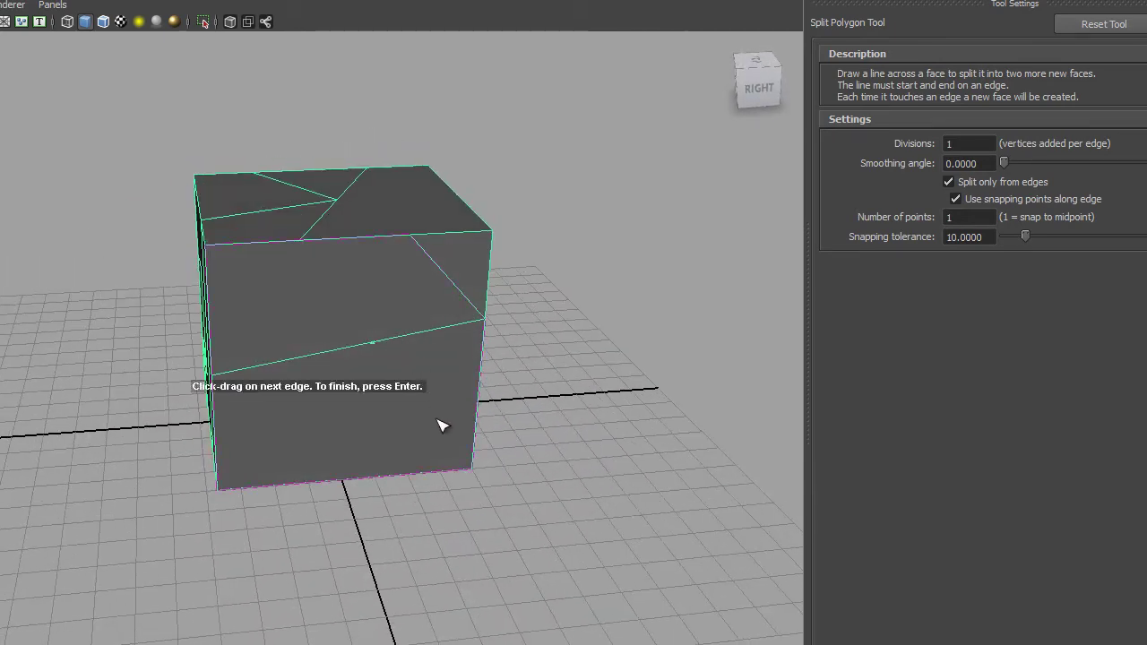
{"action": "left_click", "coordinate": [385, 477]}
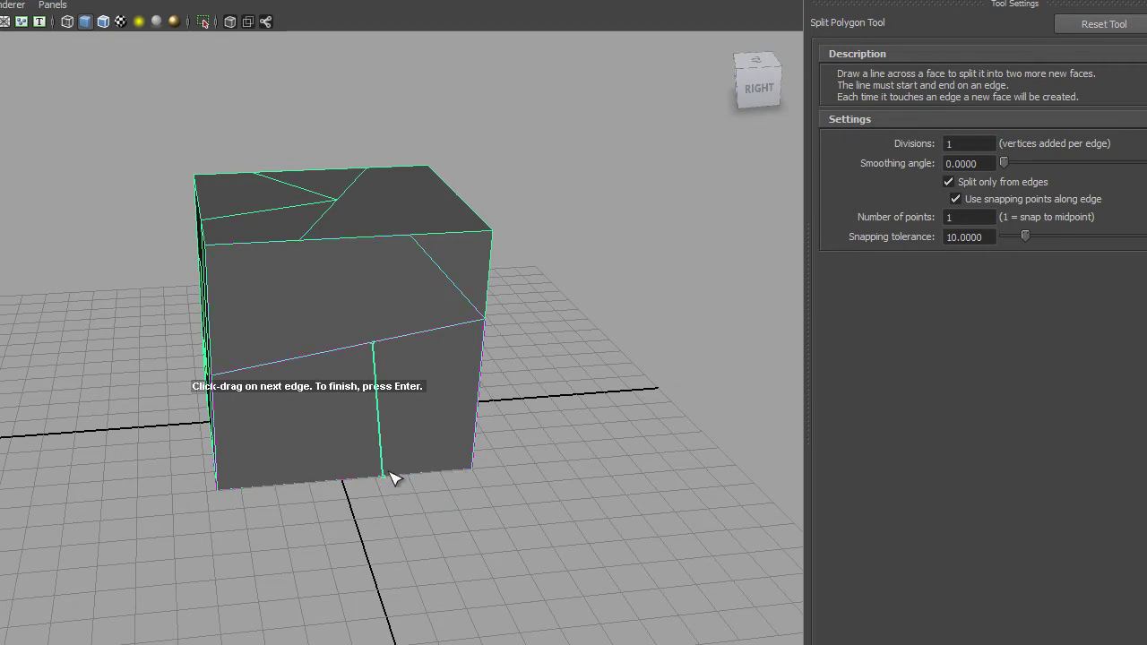
{"action": "key", "text": "Return"}
{"action": "key", "text": "q"}
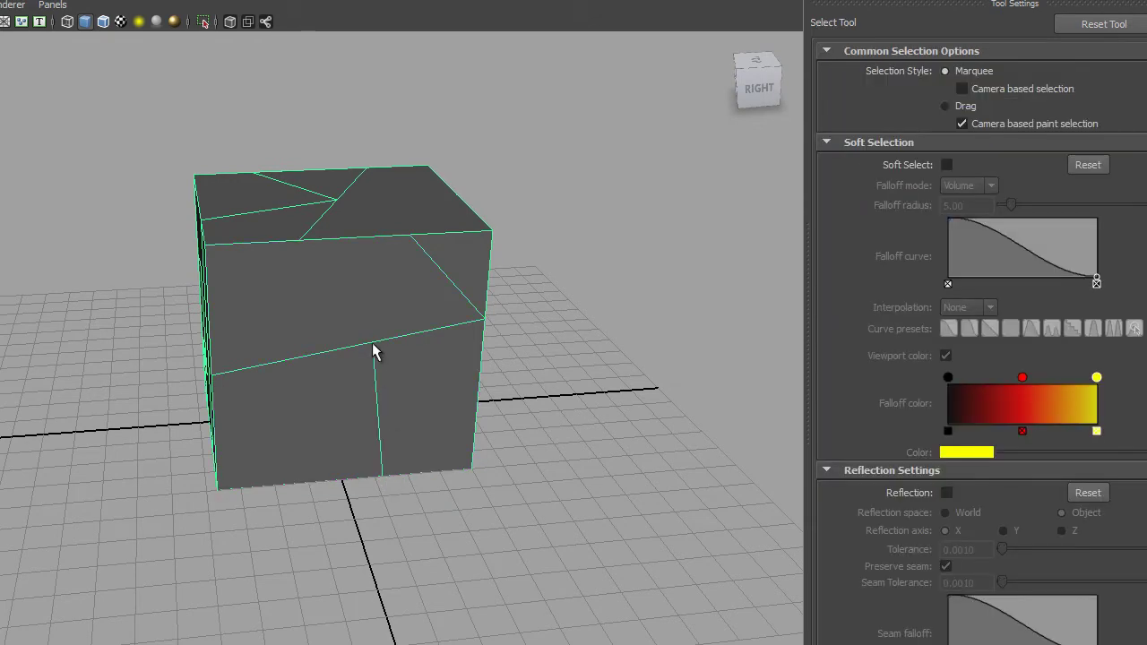
{"action": "left_click_drag", "start_coordinate": [374, 462], "coordinate": [414, 395], "text": "alt"}
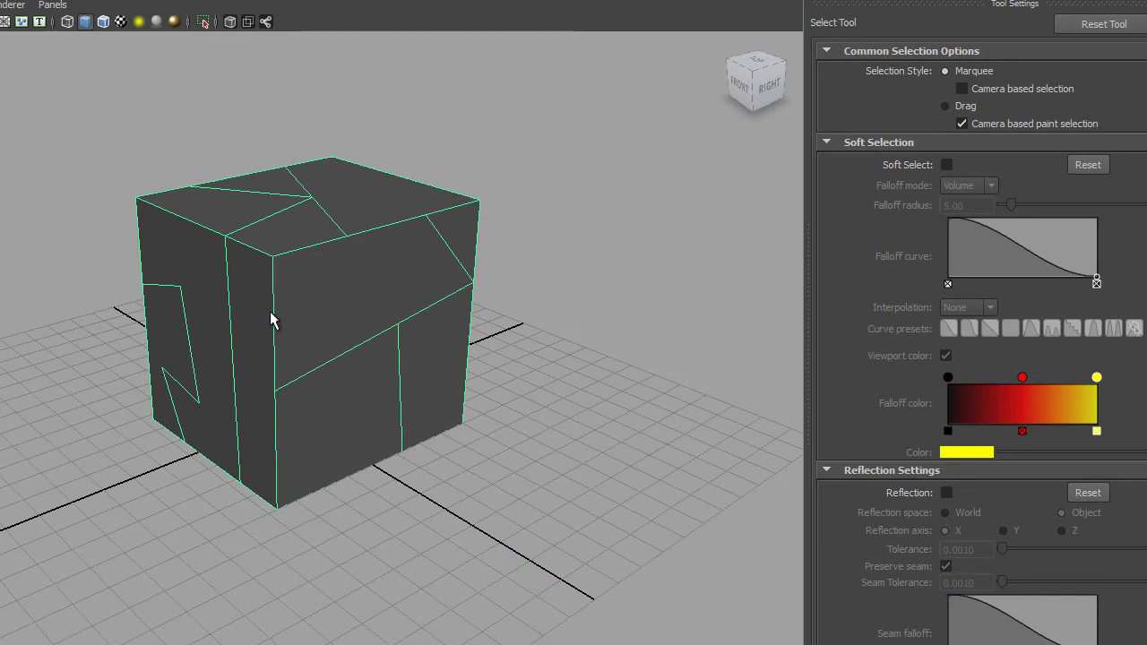
Reactivate the Split Polygon Tool and set its Divisions to 5
{"action": "key", "text": "g"}
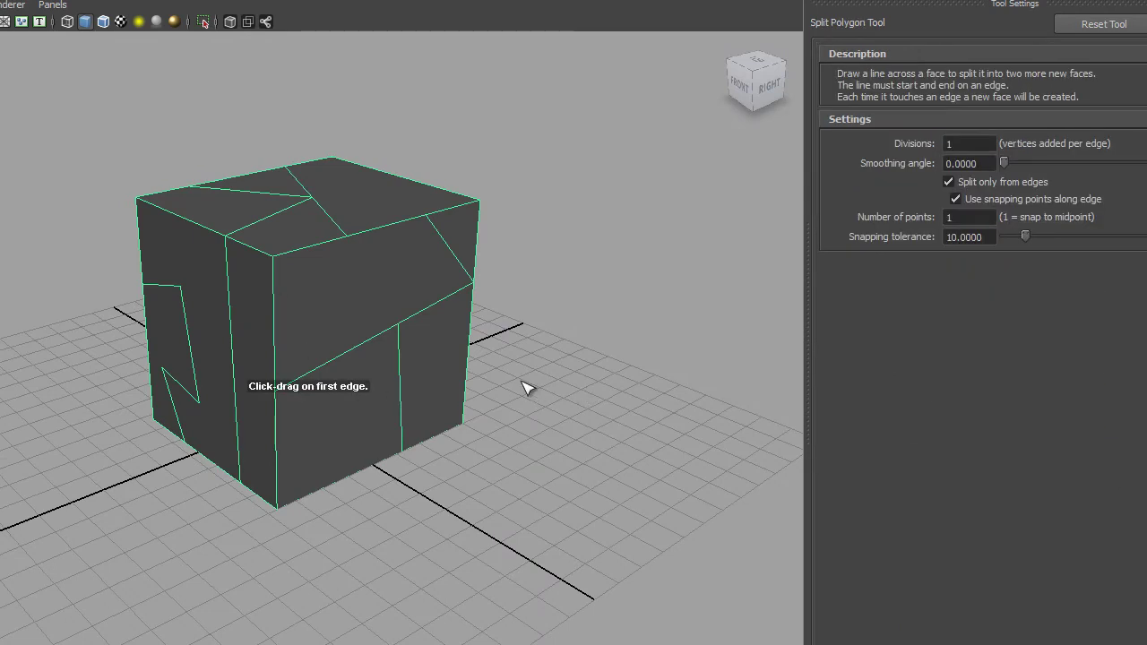
{"action": "left_click_drag", "start_coordinate": [487, 422], "coordinate": [302, 427], "text": "alt"}
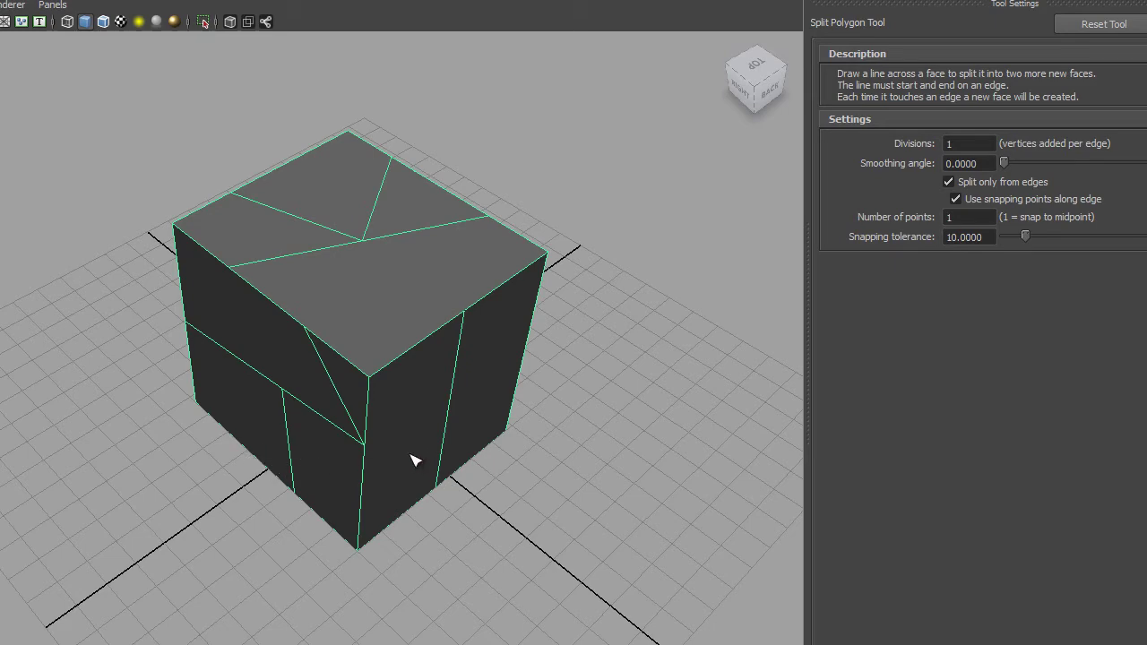
{"action": "left_click_drag", "start_coordinate": [415, 410], "coordinate": [502, 356], "text": "alt"}
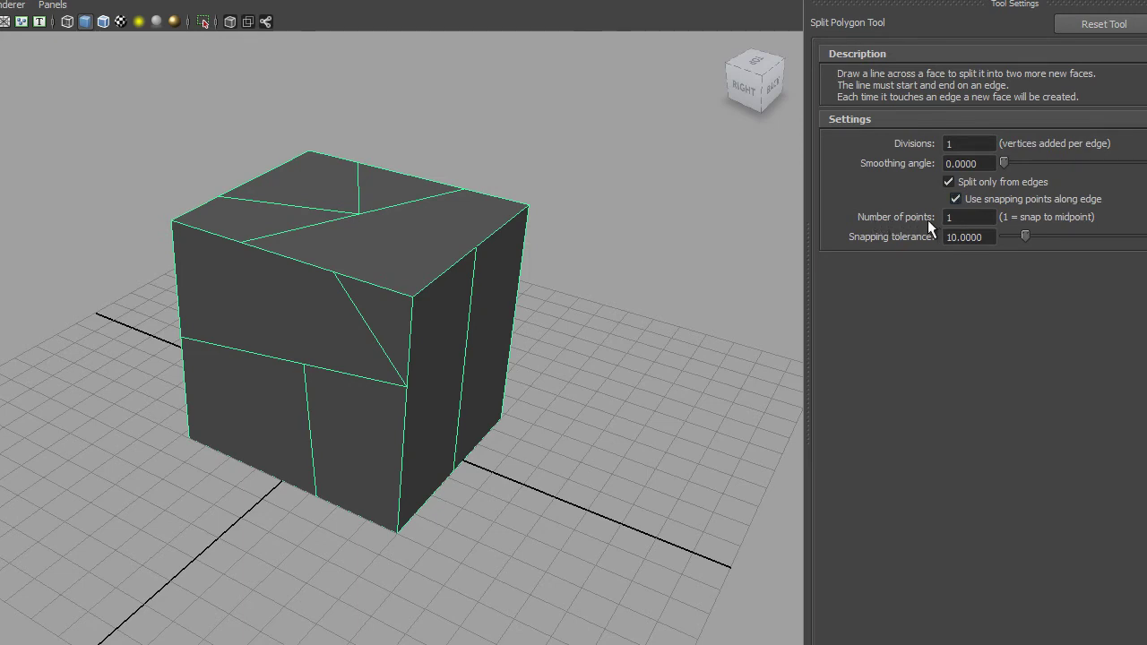
{"action": "left_click", "coordinate": [973, 217]}
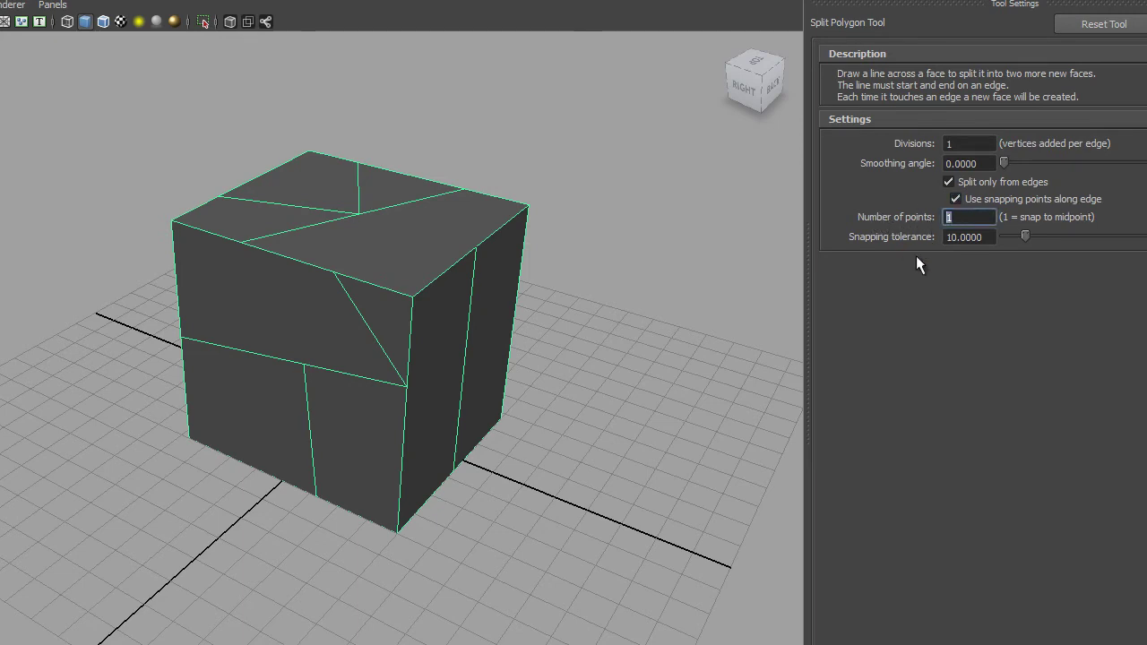
{"action": "left_click", "coordinate": [955, 144]}
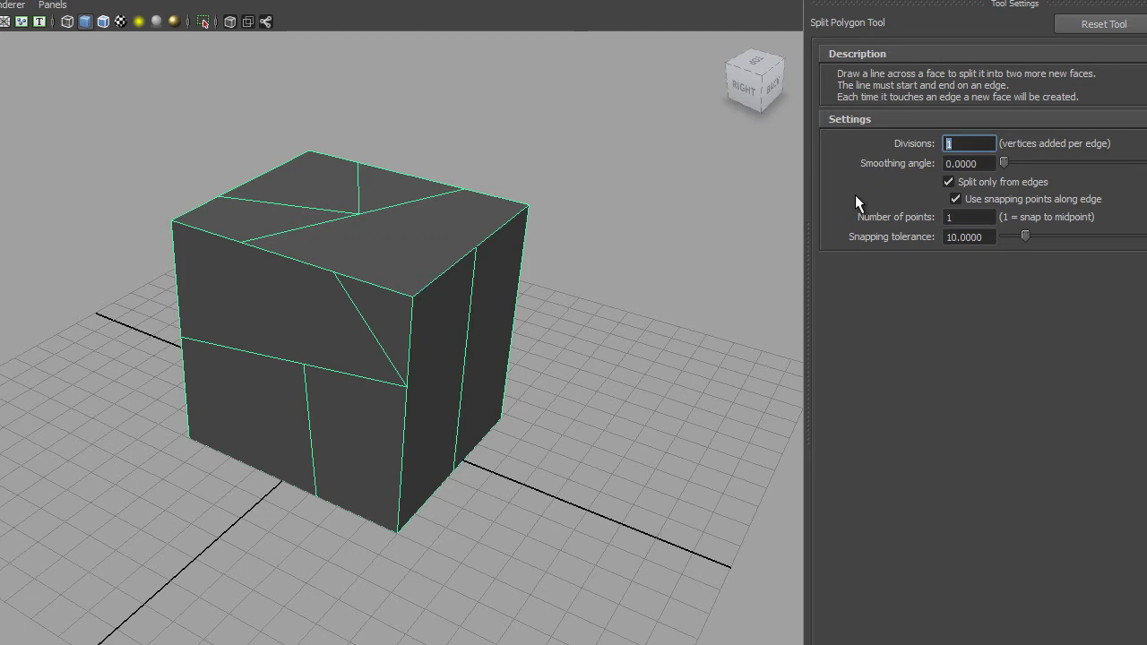
{"action": "type", "text": "5"}
Split the right side's lower face nearest the front from the slanted cut to the bottom edge, and view the new edge up close
{"action": "left_click", "coordinate": [250, 355]}
{"action": "left_click", "coordinate": [251, 466]}
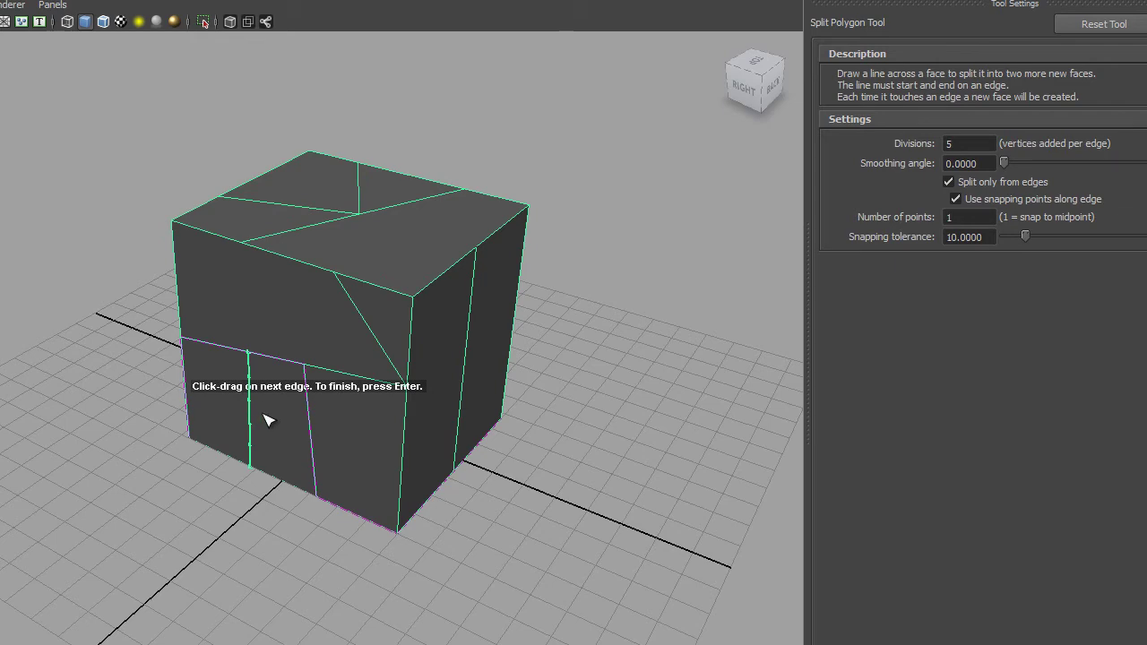
{"action": "key", "text": "Return"}
{"action": "left_click_drag", "start_coordinate": [281, 418], "coordinate": [343, 350], "text": "alt"}
{"action": "right_click_drag", "start_coordinate": [343, 350], "coordinate": [430, 450], "text": "alt"}
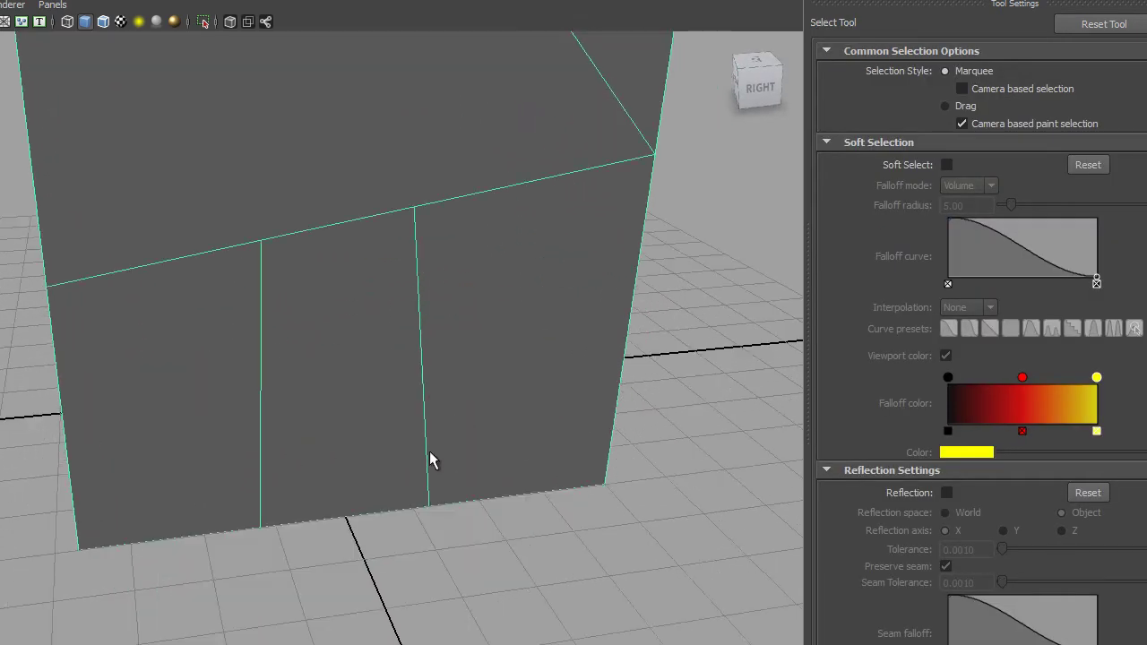
Check the vertices and edges along the new split on the cube's right side
{"action": "right_click_drag", "start_coordinate": [371, 338], "coordinate": [318, 345]}
{"action": "right_click_drag", "start_coordinate": [408, 413], "coordinate": [410, 361]}
{"action": "right_click", "coordinate": [390, 281]}
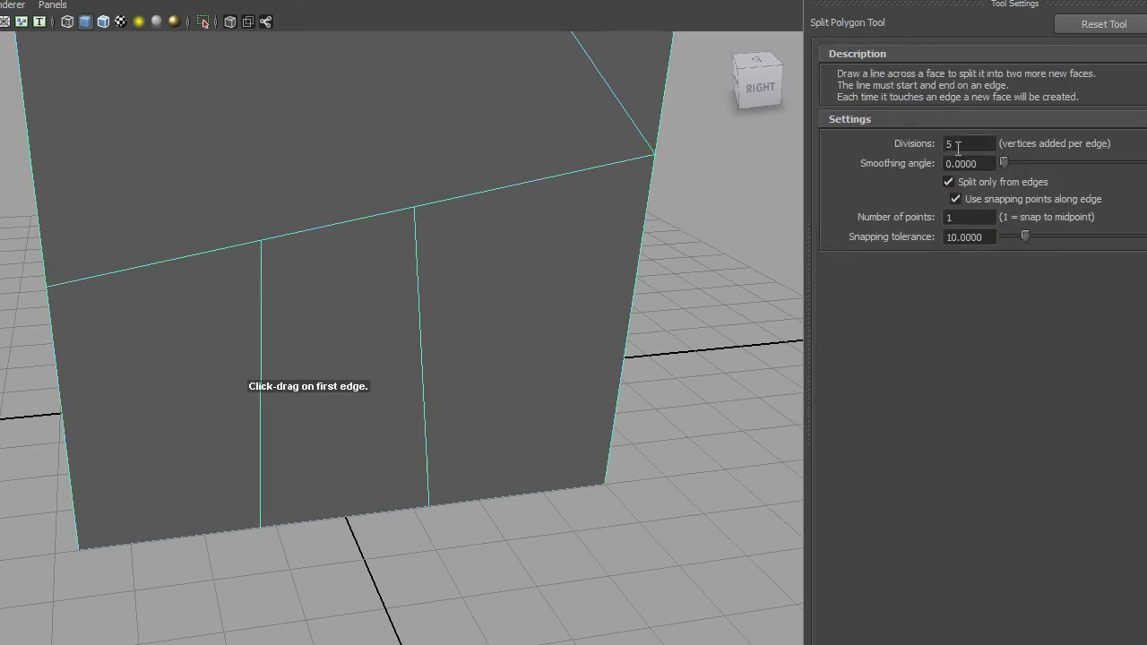
Split the right side's lower face nearest the front with a slanted edge from the front corner edge up to the neighbouring vertical cut
{"action": "scroll", "coordinate": [350, 317], "scroll_direction": "down", "scroll_amount": 5}
{"action": "left_click_drag", "start_coordinate": [350, 317], "coordinate": [346, 234], "text": "alt"}
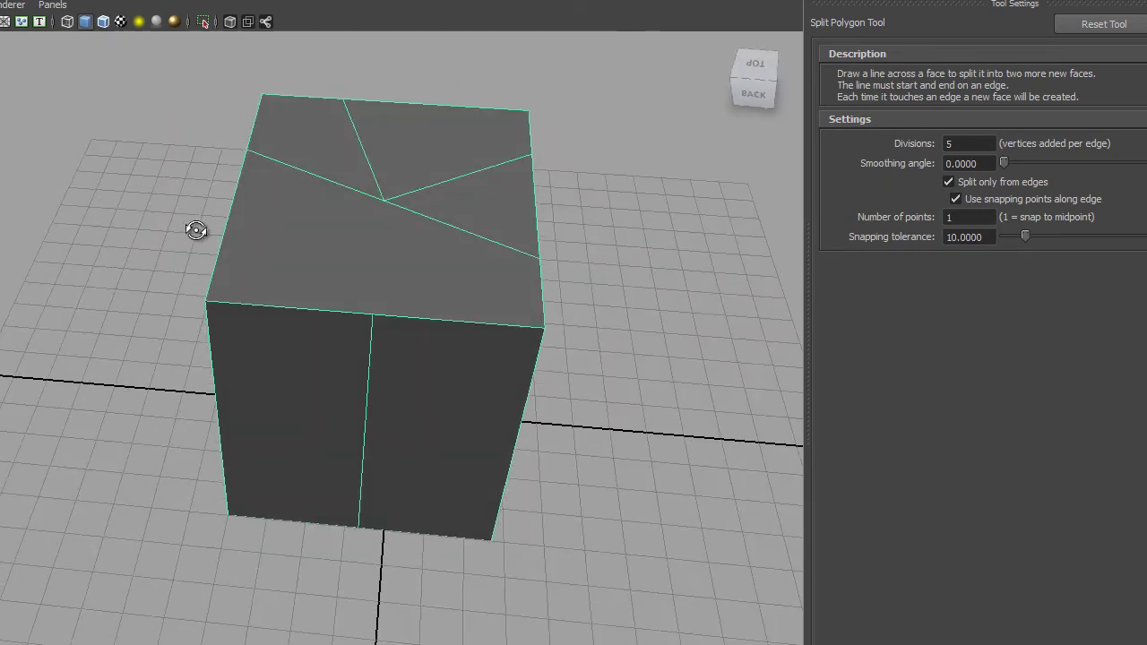
{"action": "scroll", "coordinate": [430, 287], "scroll_direction": "up", "scroll_amount": 5}
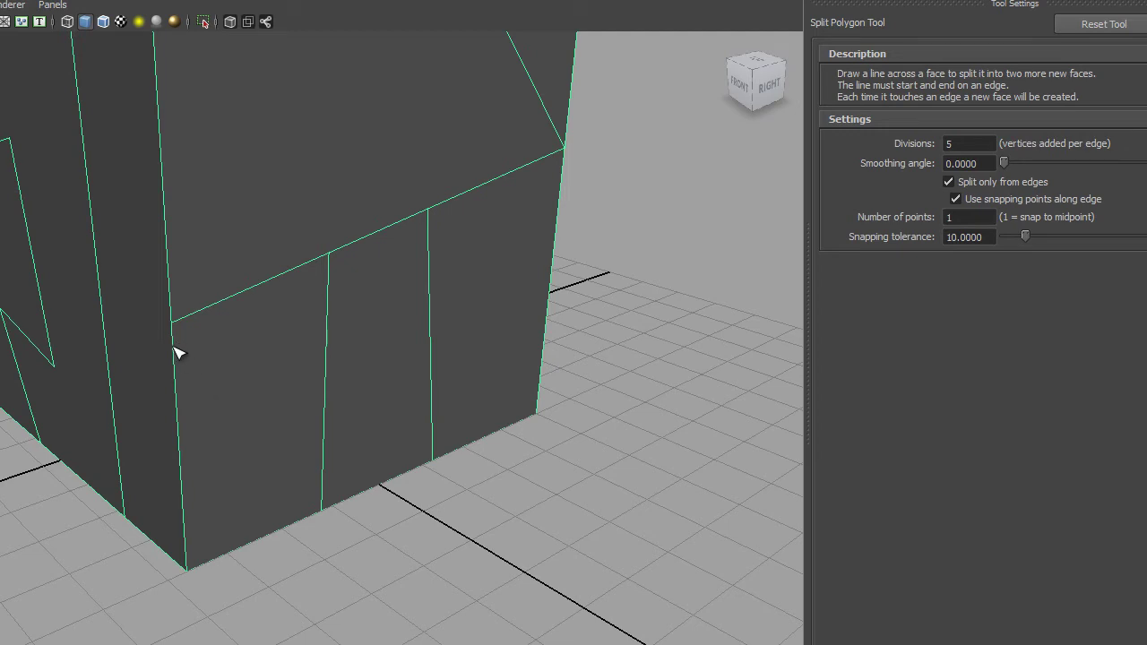
{"action": "left_click_drag", "start_coordinate": [190, 402], "coordinate": [196, 455]}
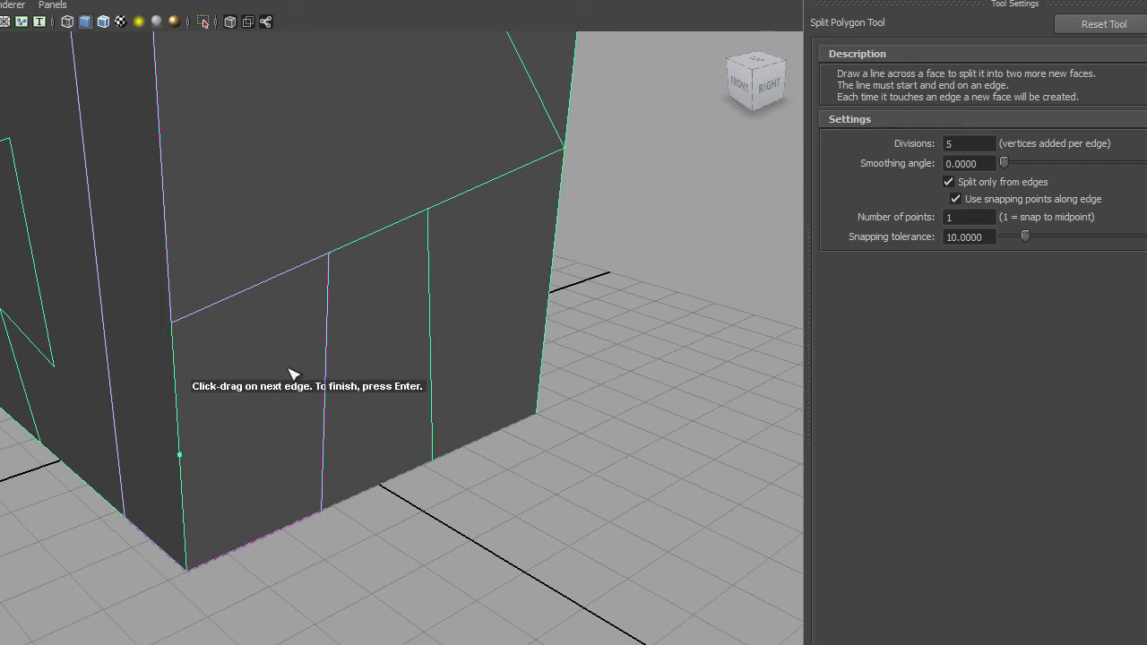
{"action": "left_click", "coordinate": [331, 282]}
{"action": "left_click_drag", "start_coordinate": [331, 283], "coordinate": [331, 321]}
{"action": "key", "text": "Return"}
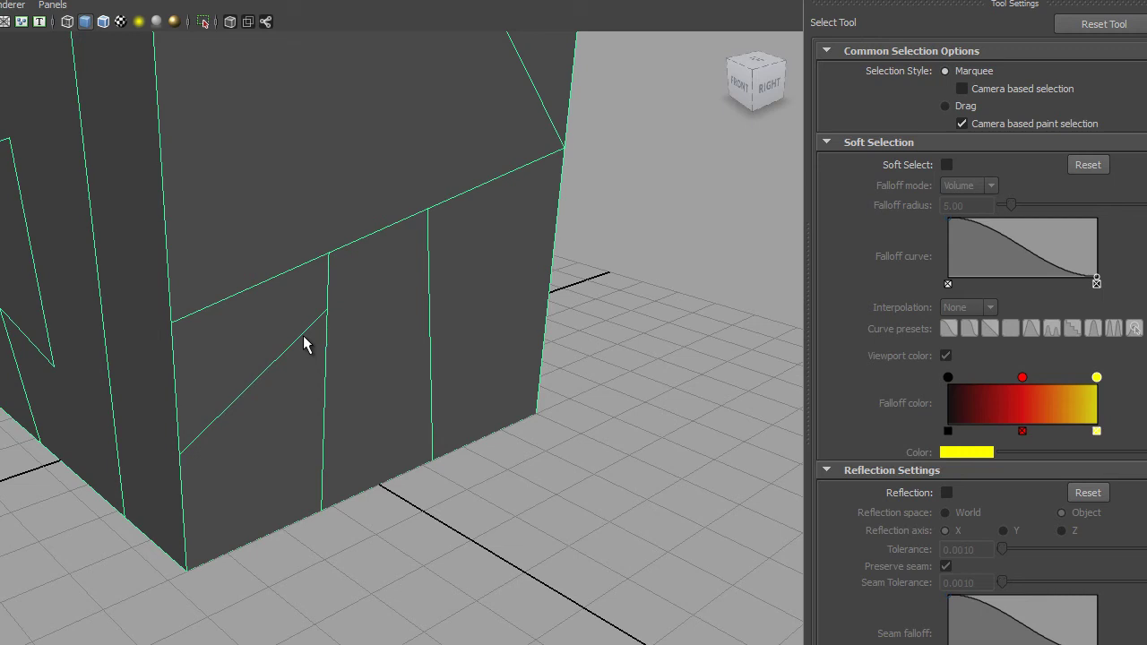
Reactivate the Split Polygon Tool and set its Divisions to 1
{"action": "key", "text": "g"}
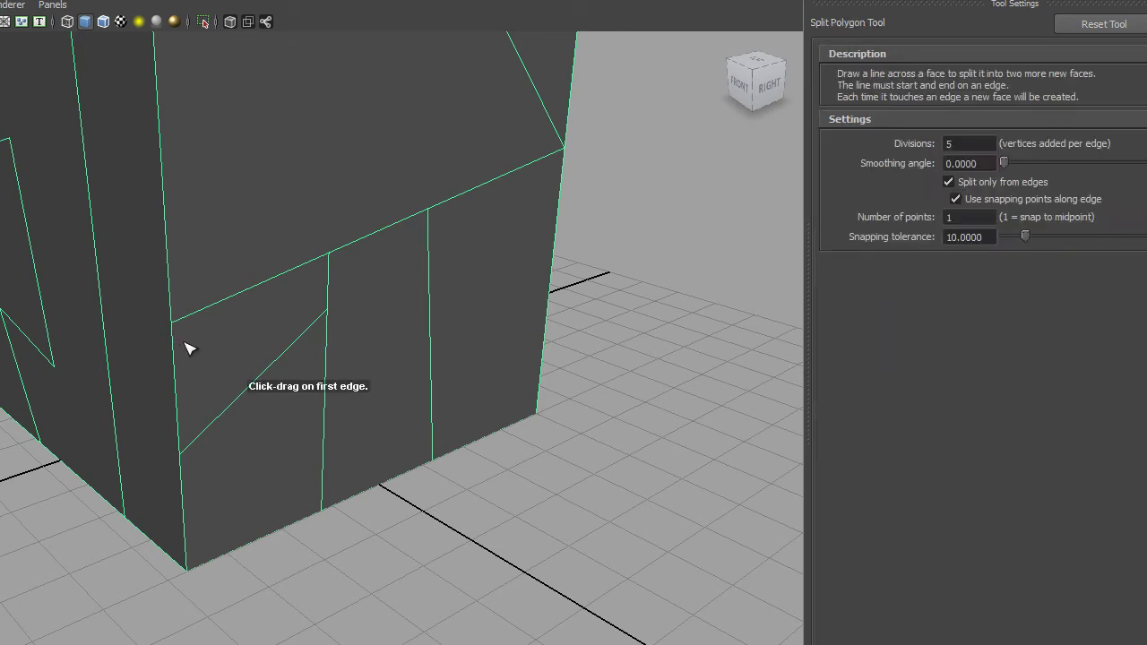
{"action": "left_click", "coordinate": [968, 144]}
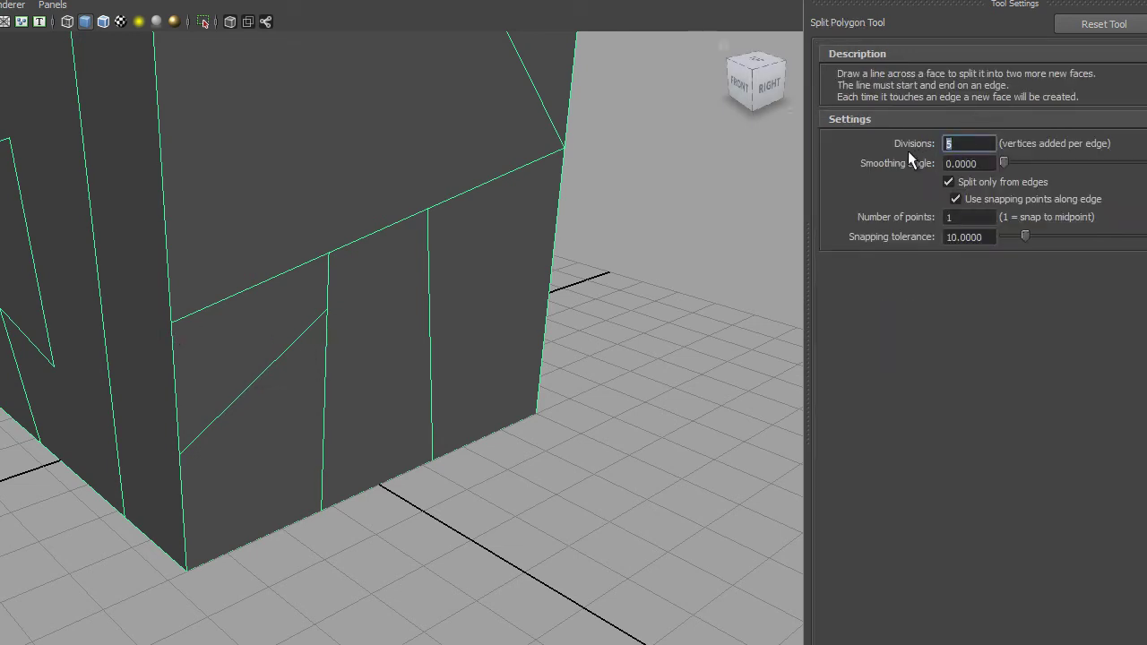
{"action": "type", "text": "1"}
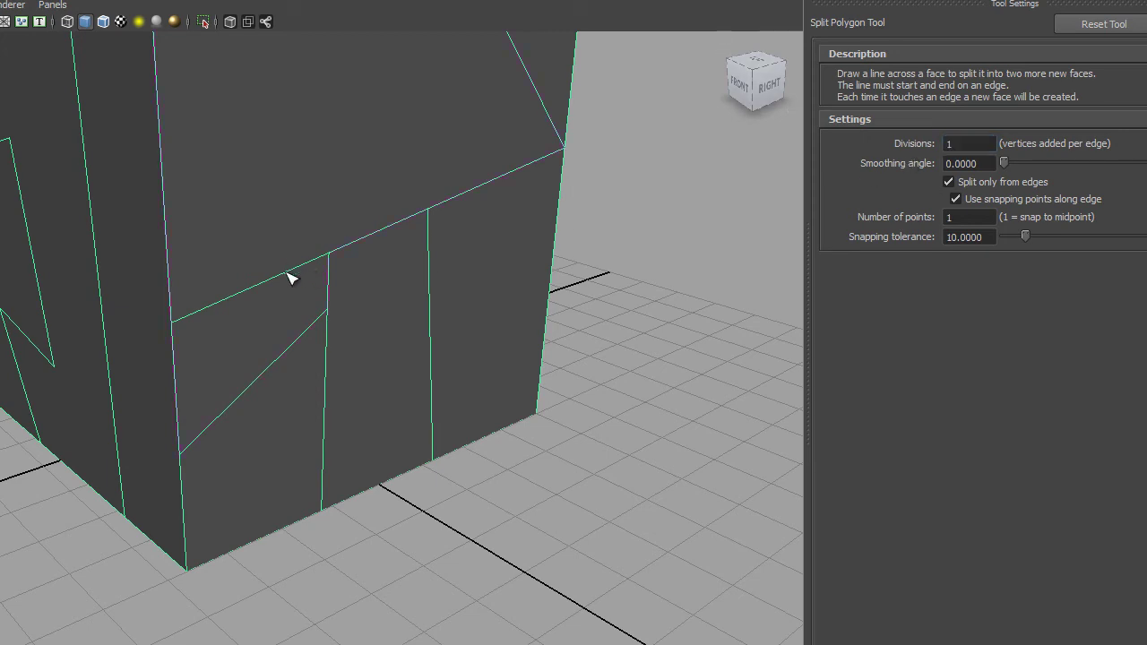
Cut a multi-segment edge across the right side from the slanted cut's front end, low through both vertical edges, and up to the upper corner cut
{"action": "left_click", "coordinate": [176, 336]}
{"action": "left_click", "coordinate": [175, 322]}
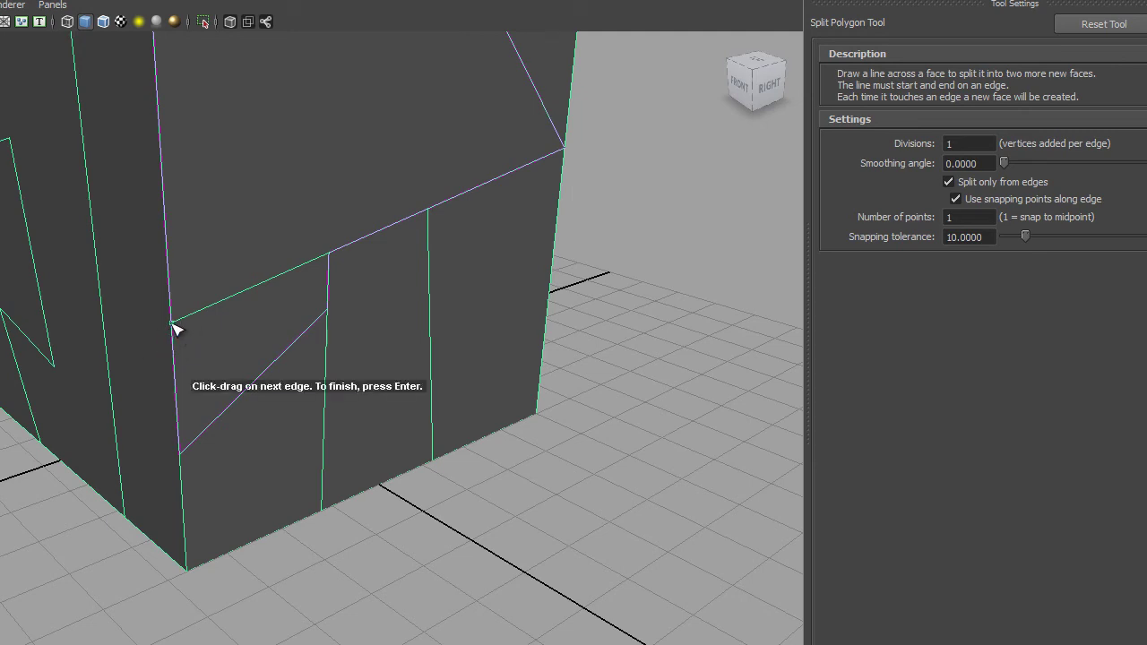
{"action": "left_click", "coordinate": [267, 368]}
{"action": "left_click_drag", "start_coordinate": [268, 369], "coordinate": [241, 410]}
{"action": "left_click_drag", "start_coordinate": [328, 423], "coordinate": [328, 488]}
{"action": "left_click_drag", "start_coordinate": [435, 391], "coordinate": [436, 412]}
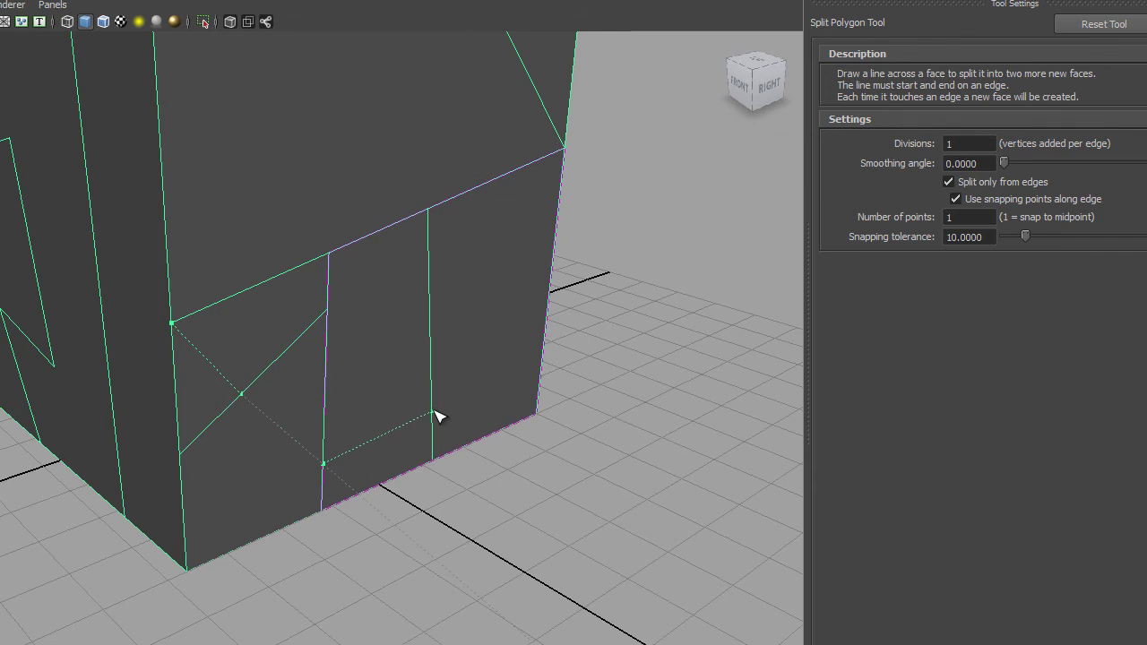
{"action": "left_click_drag", "start_coordinate": [496, 182], "coordinate": [494, 180]}
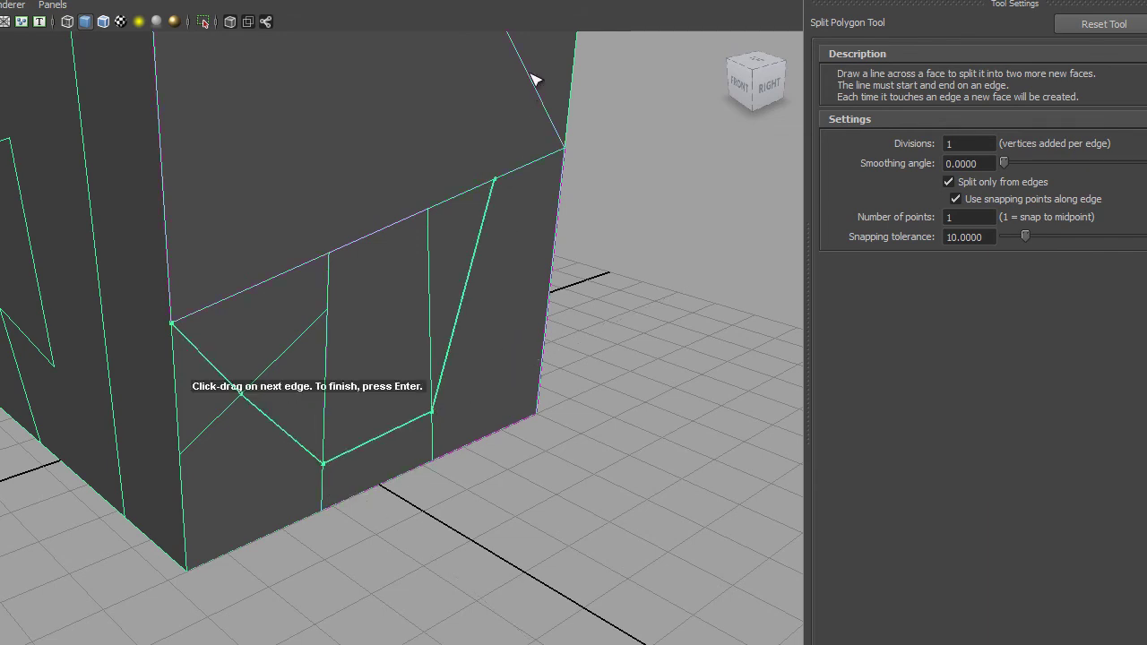
{"action": "left_click_drag", "start_coordinate": [525, 64], "coordinate": [523, 75]}
{"action": "key", "text": "Return"}
{"action": "left_click_drag", "start_coordinate": [559, 313], "coordinate": [415, 271], "text": "alt"}
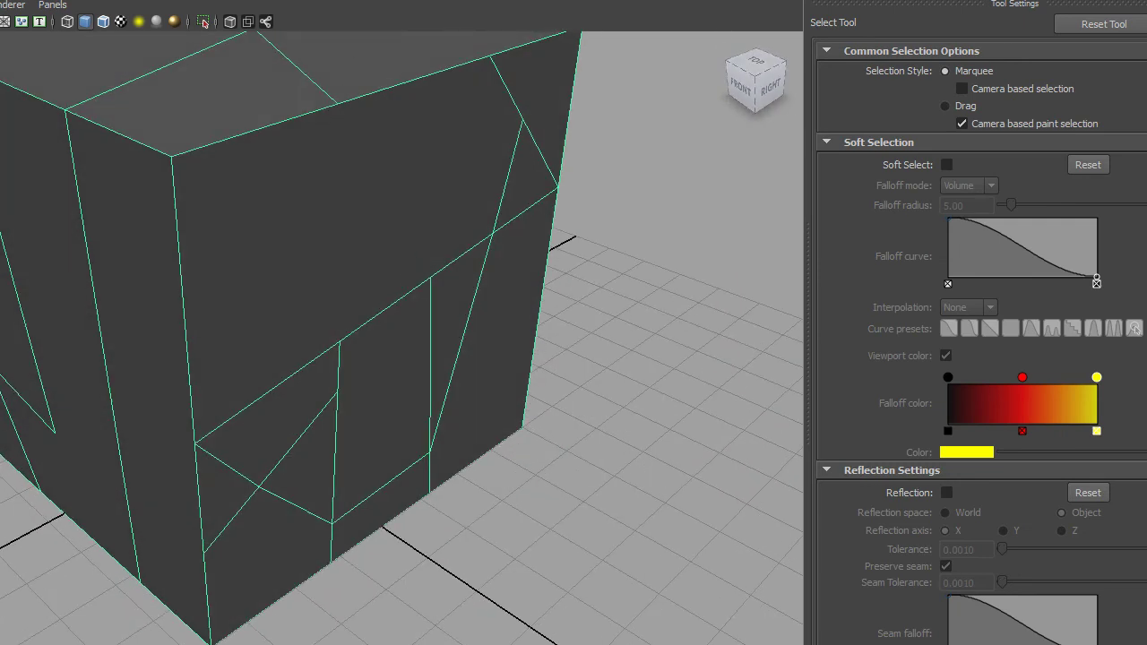
Activate the Interactive Split Tool and set its Snap magnets to 1
{"action": "left_click", "coordinate": [265, 21]}
{"action": "left_click_drag", "start_coordinate": [323, 198], "coordinate": [384, 253], "text": "alt"}
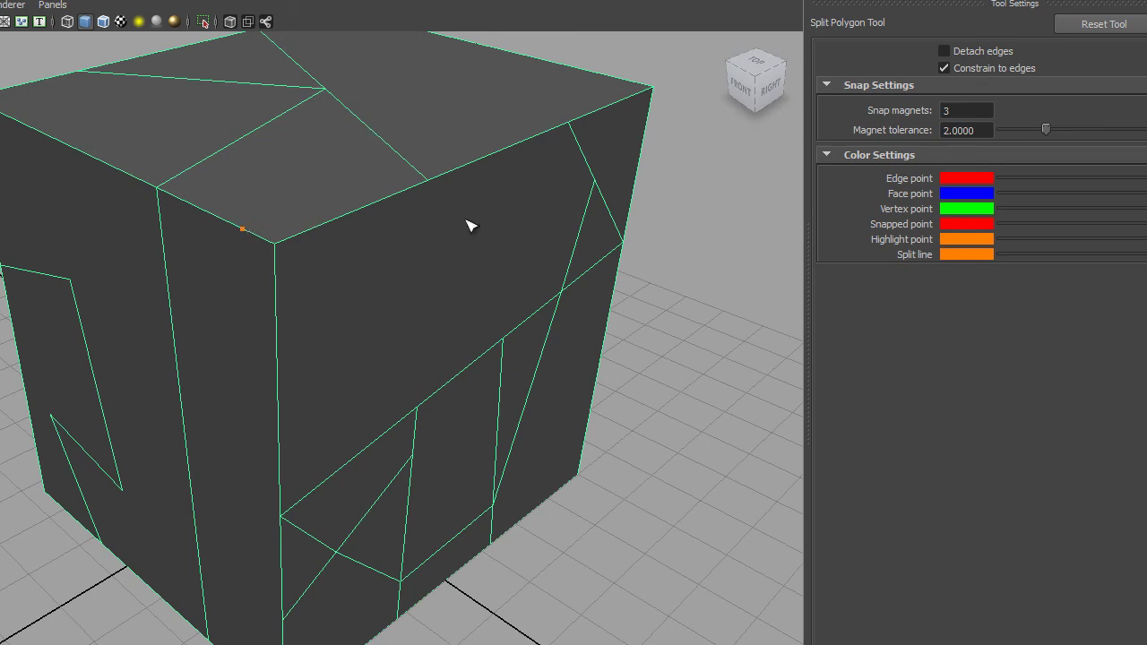
{"action": "left_click", "coordinate": [959, 108]}
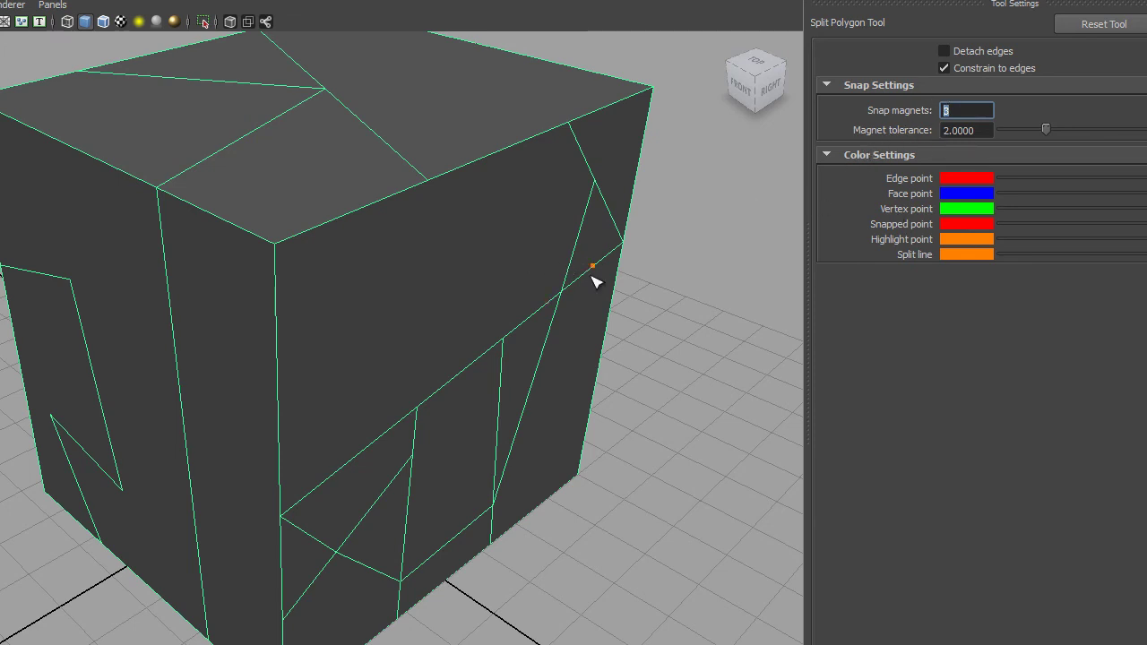
{"action": "left_click", "coordinate": [980, 110]}
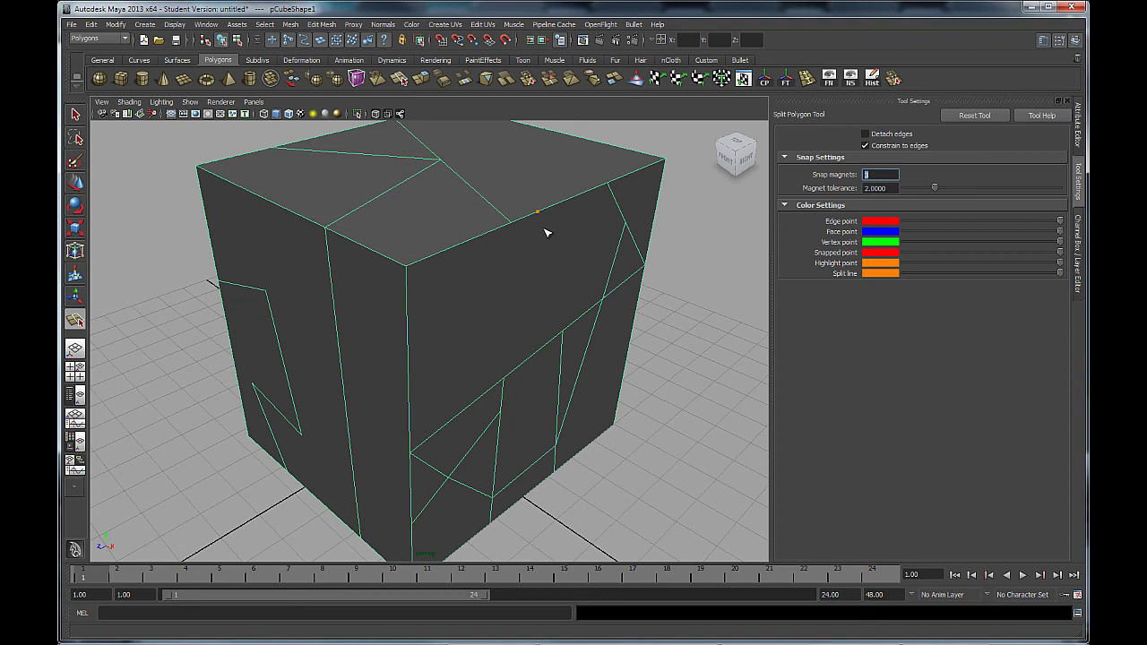
{"action": "type", "text": "1"}
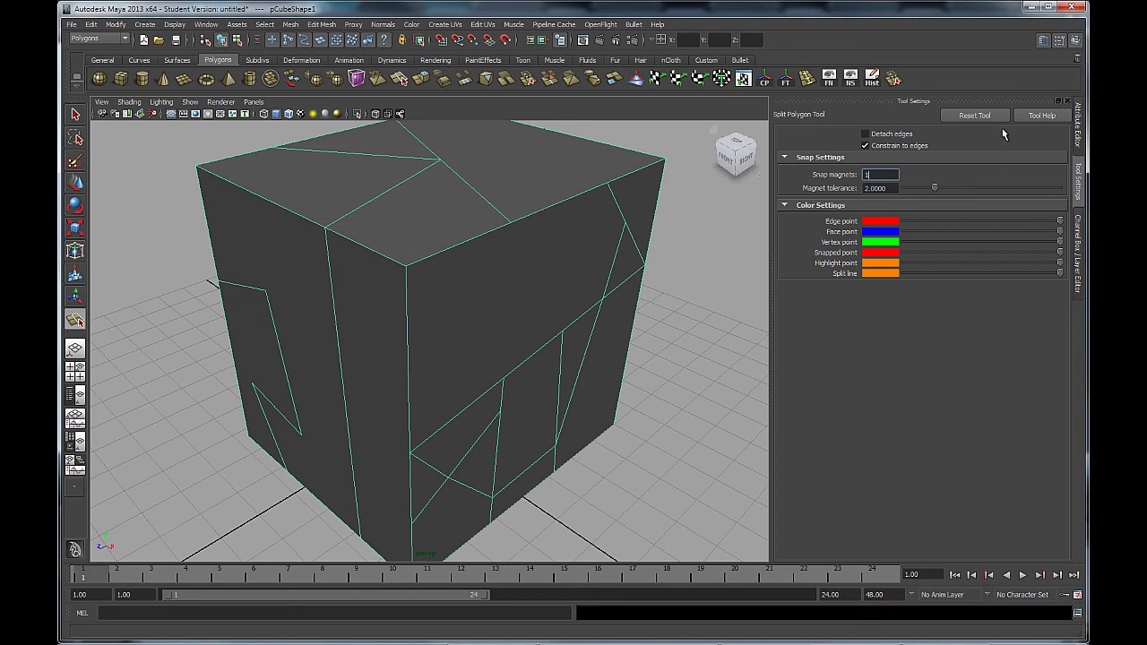
Return to the Select Tool and view the whole split cube from above its front-right corner
{"action": "right_click_drag", "start_coordinate": [550, 381], "coordinate": [518, 358], "text": "alt"}
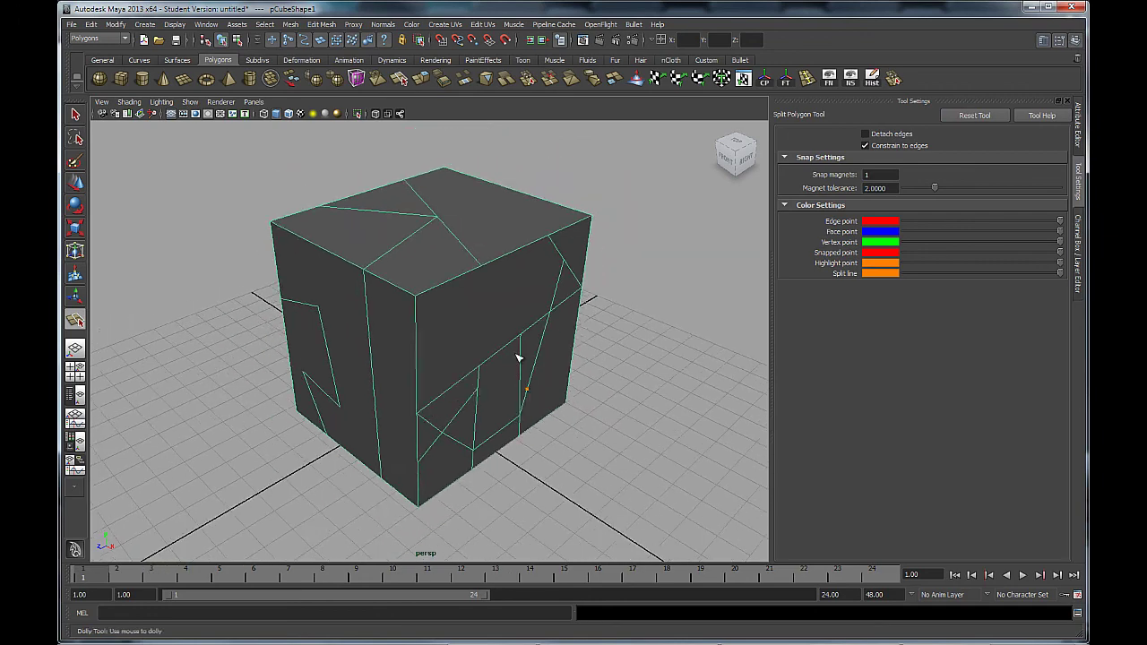
{"action": "key", "text": "q"}
{"action": "left_click_drag", "start_coordinate": [358, 353], "coordinate": [409, 335], "text": "alt"}
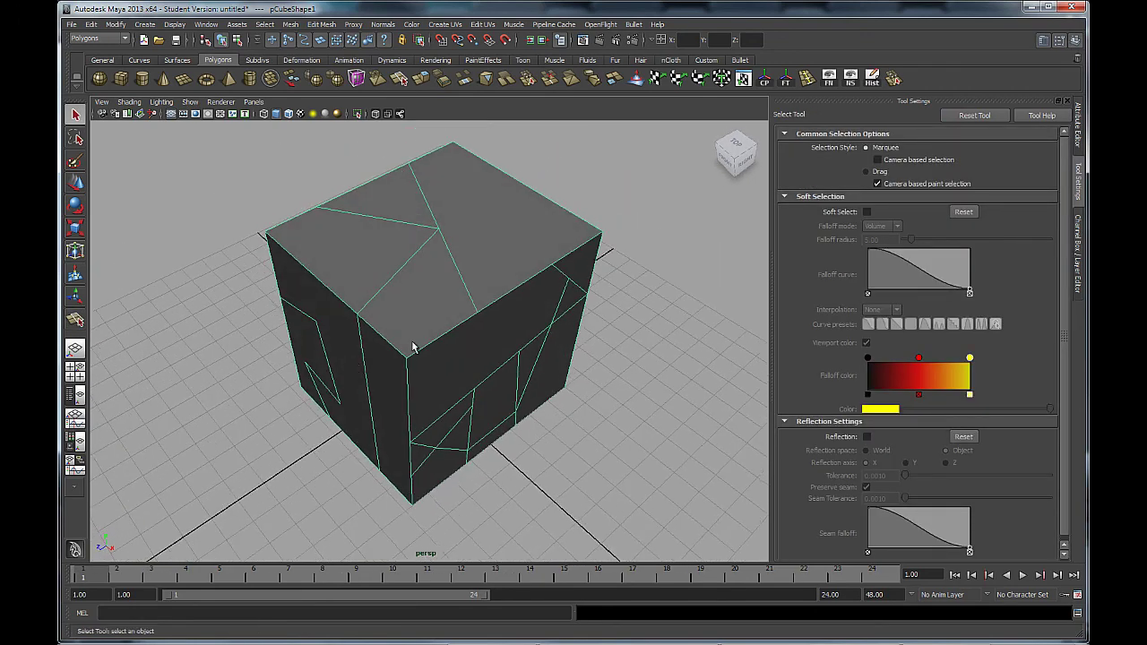
{"action": "middle_click_drag", "start_coordinate": [409, 335], "coordinate": [417, 340], "text": "alt"}
{"action": "left_click_drag", "start_coordinate": [414, 345], "coordinate": [416, 341], "text": "alt"}
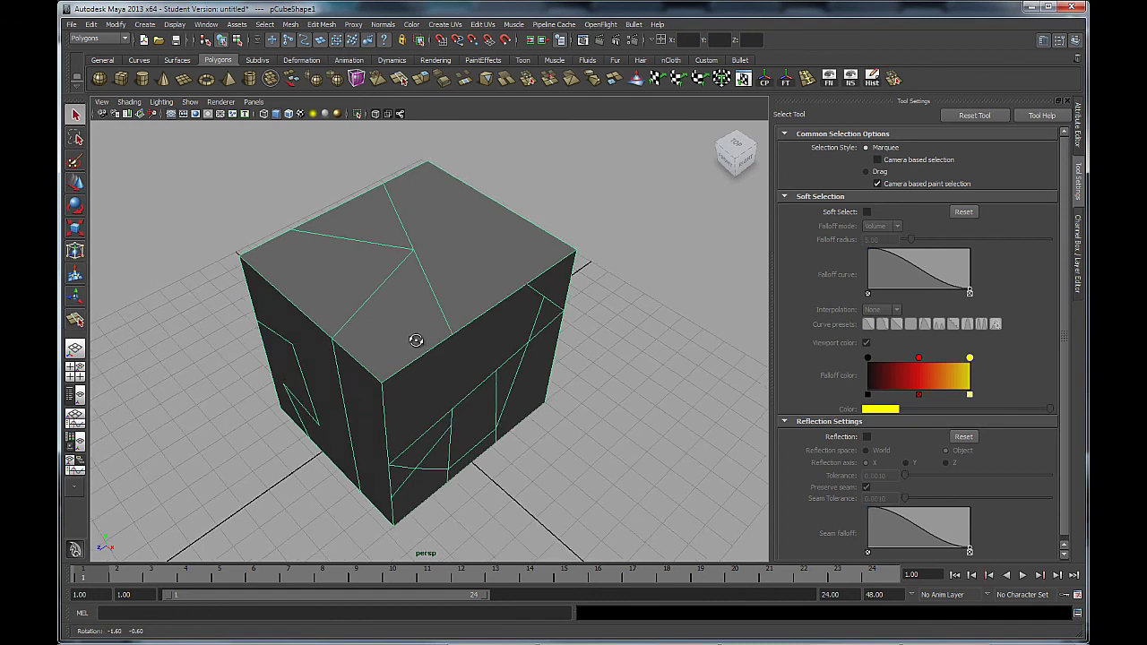